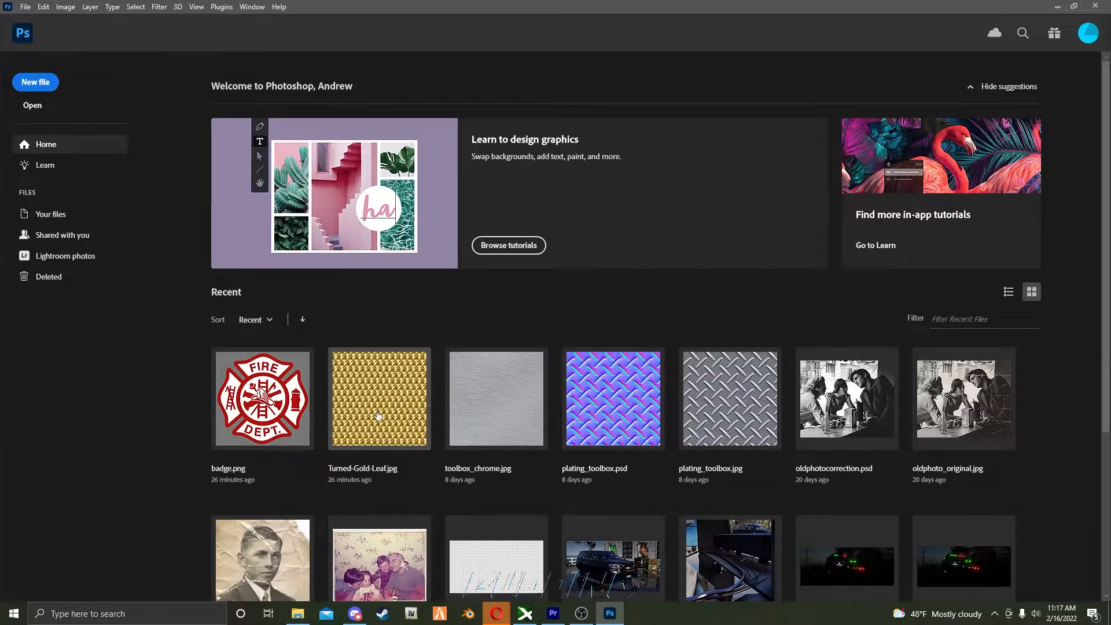
Open the recent file Turned-Gold-Leaf.jpg and unlock its background layer
click(379, 417)
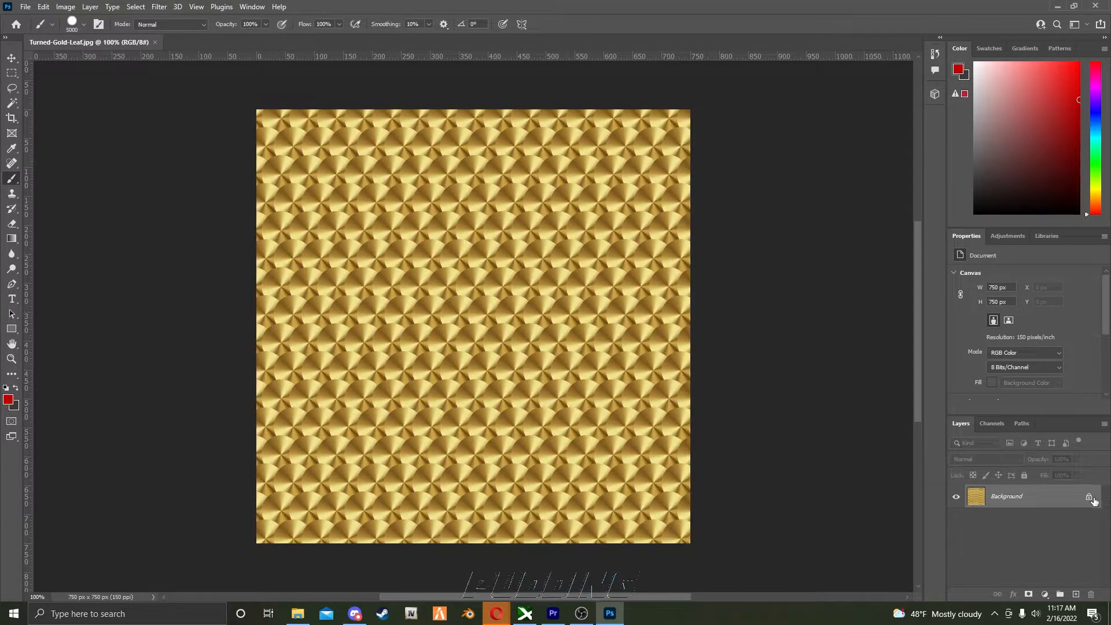
click(1090, 499)
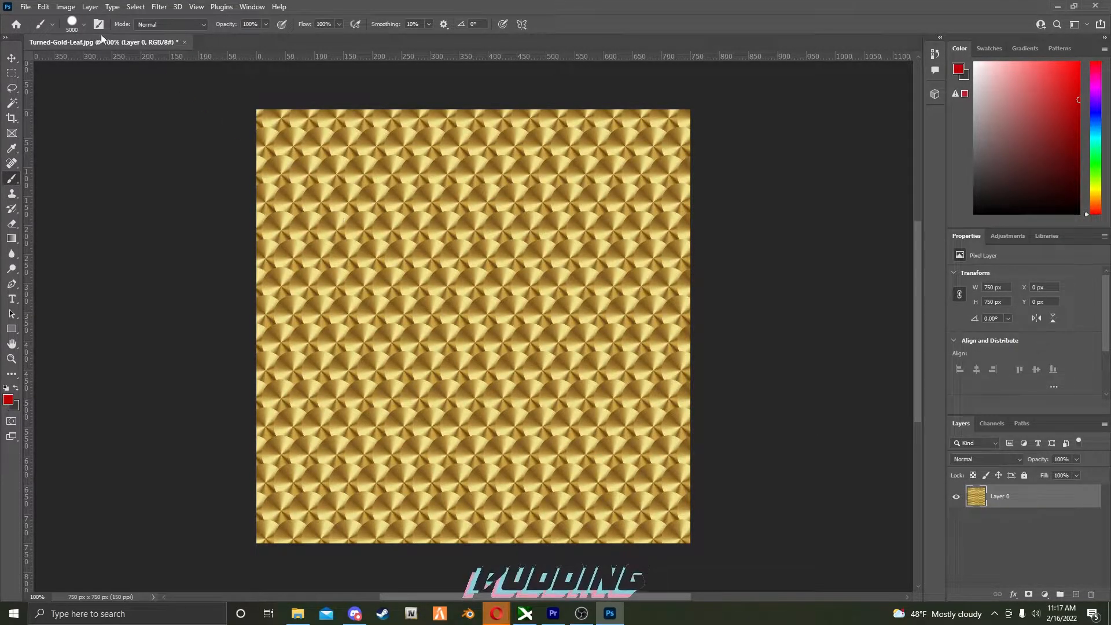
Open badge.png as a separate document and unlock its background layer
click(26, 6)
click(36, 30)
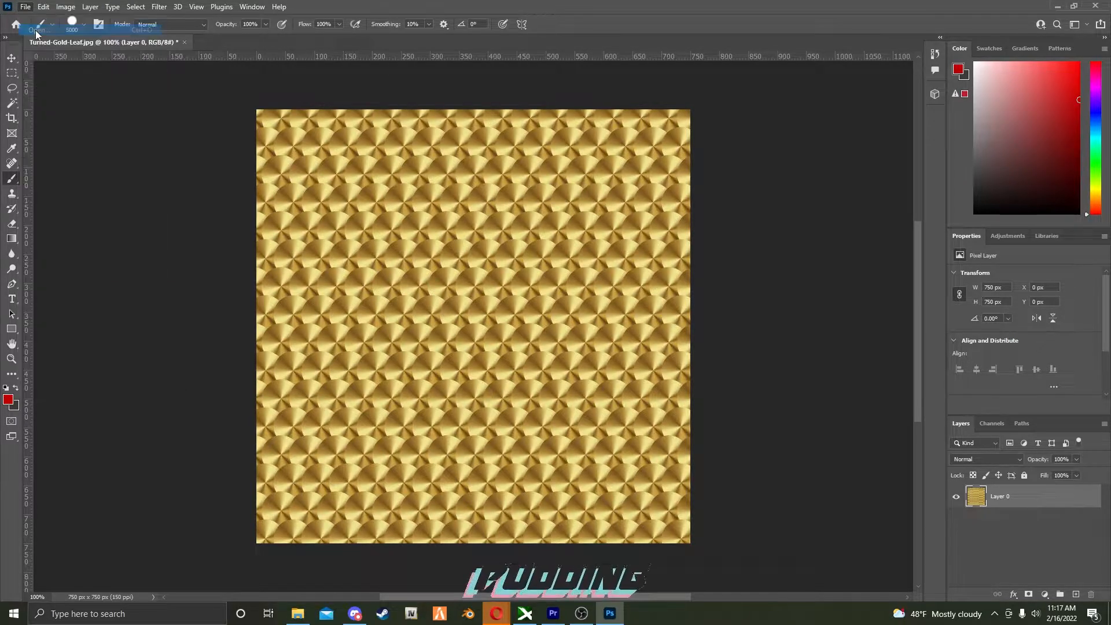
click(136, 95)
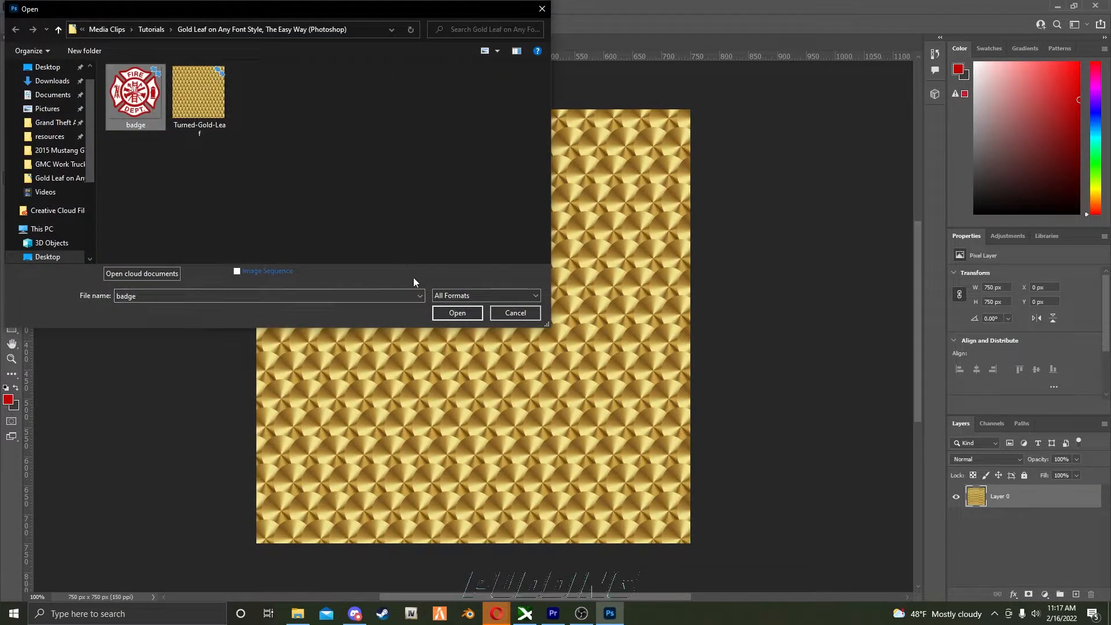
click(447, 313)
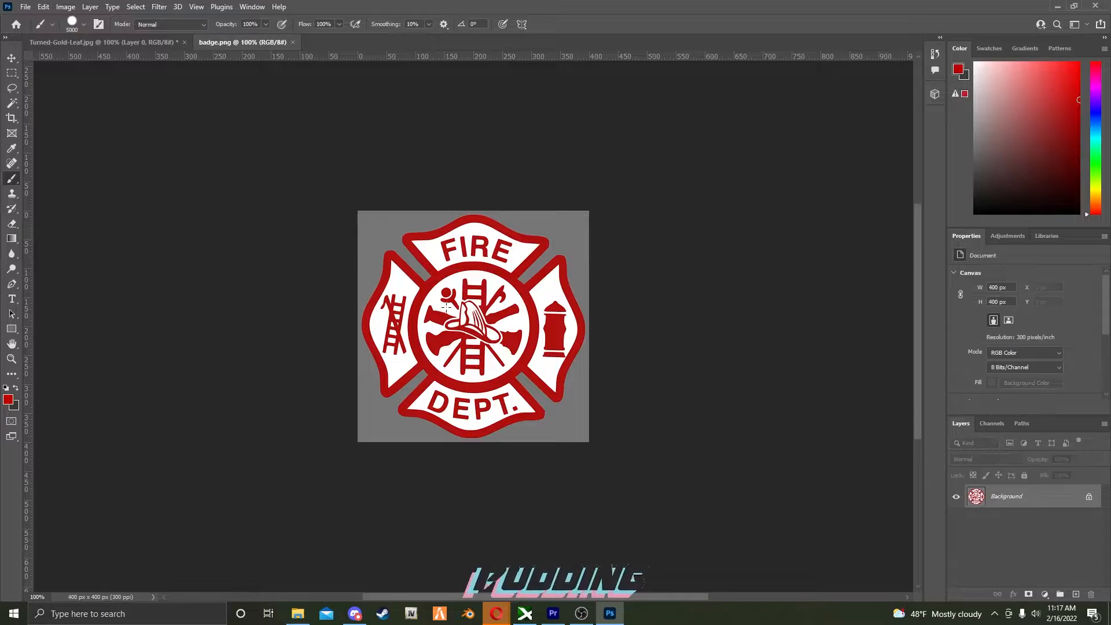
click(1088, 497)
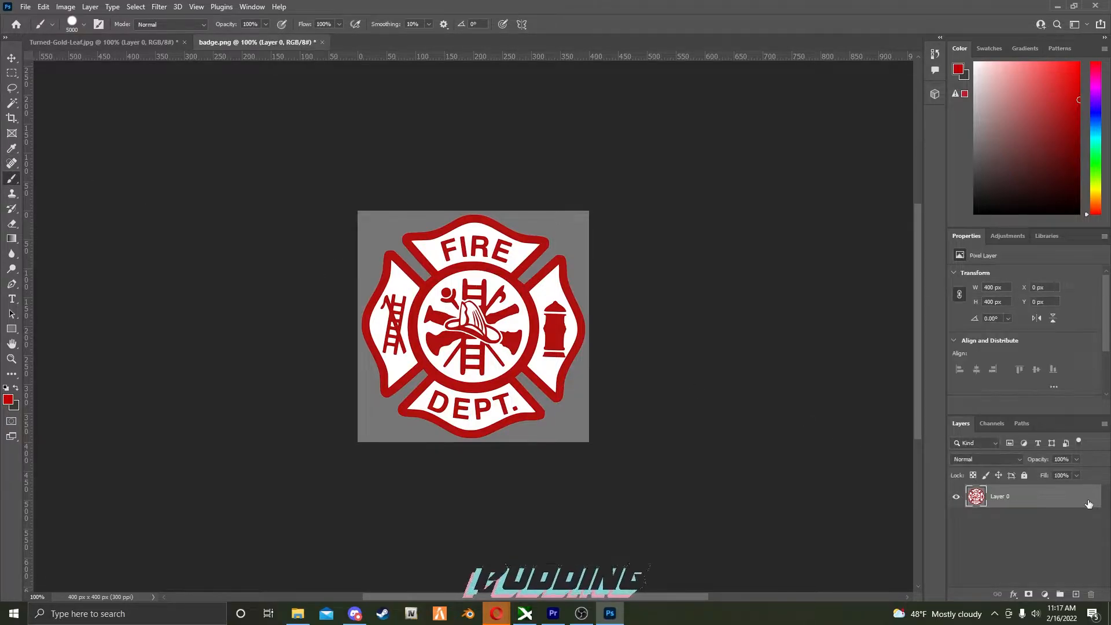
Delete the grey area around the badge with the Magic Wand and place the badge in the centre of the gold leaf document
click(12, 103)
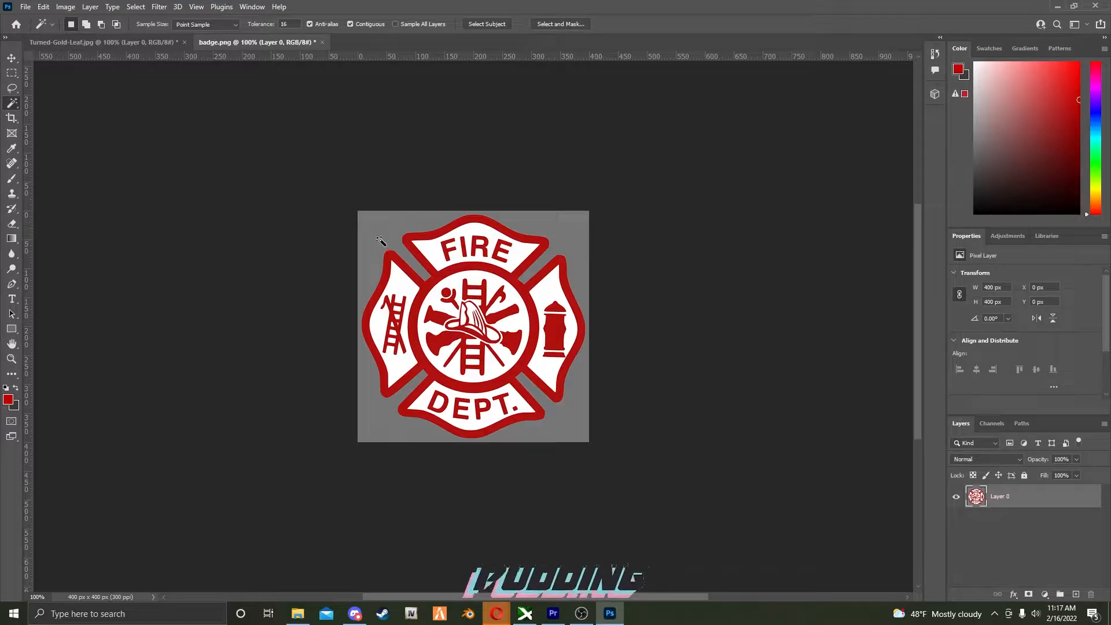
click(382, 222)
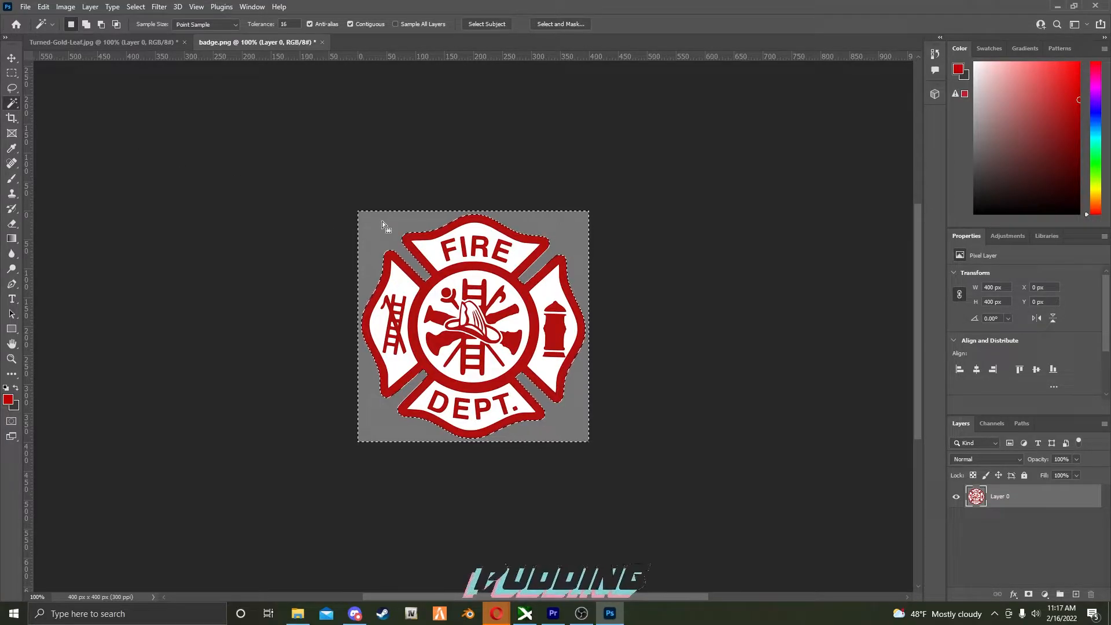
key(Delete)
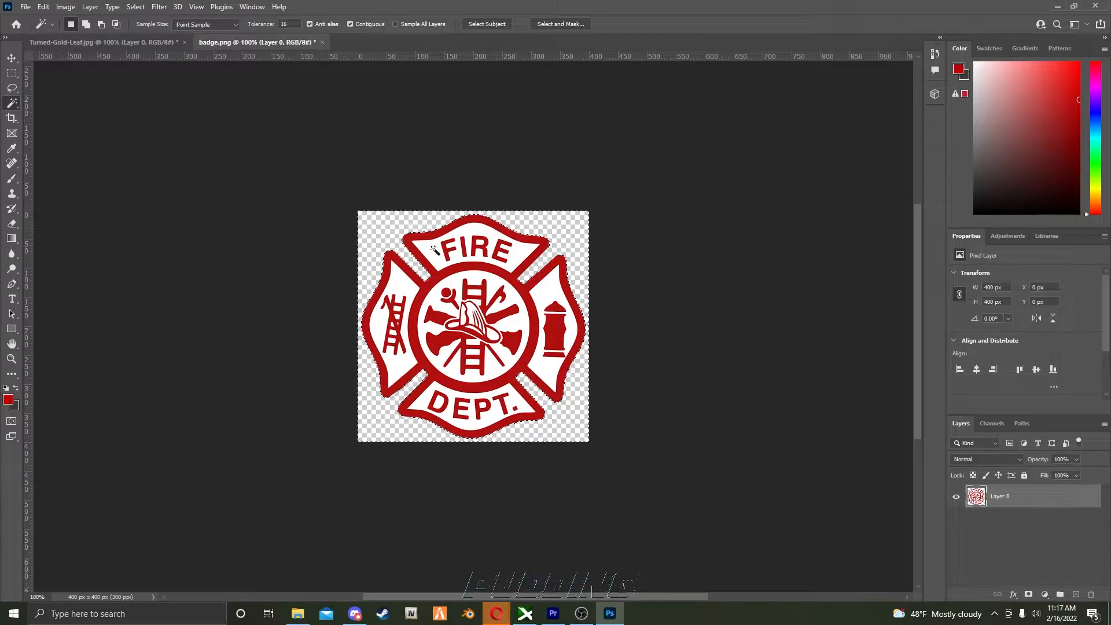
drag(1027, 510, 502, 316)
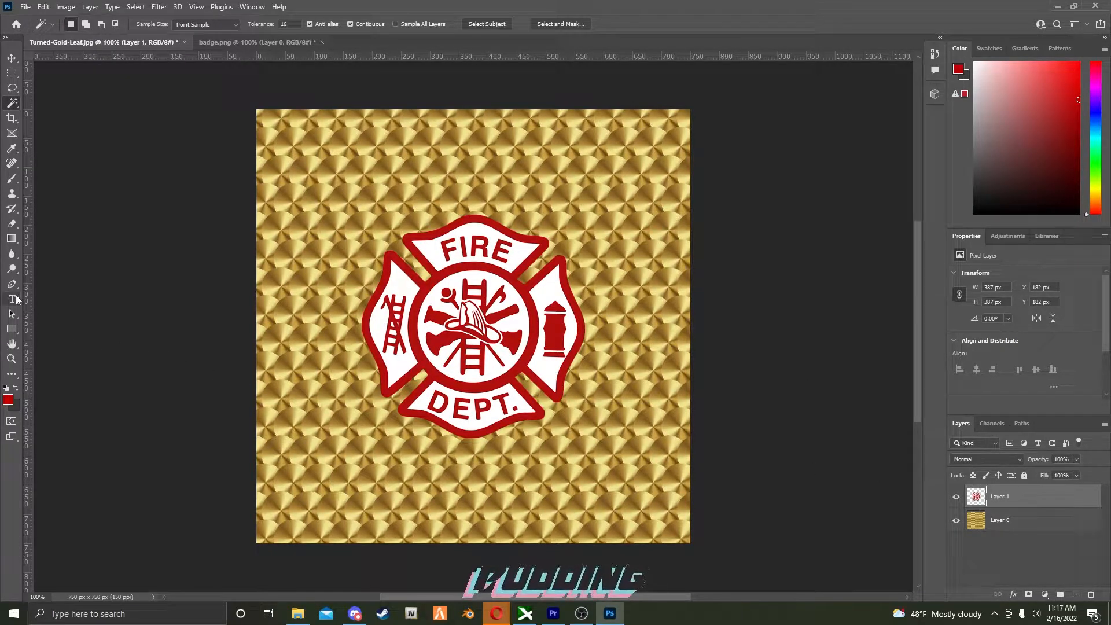
Add the horizontal text "MEDIC 12" near the canvas's upper edge in ASTERA Regular at 94 pt
click(16, 298)
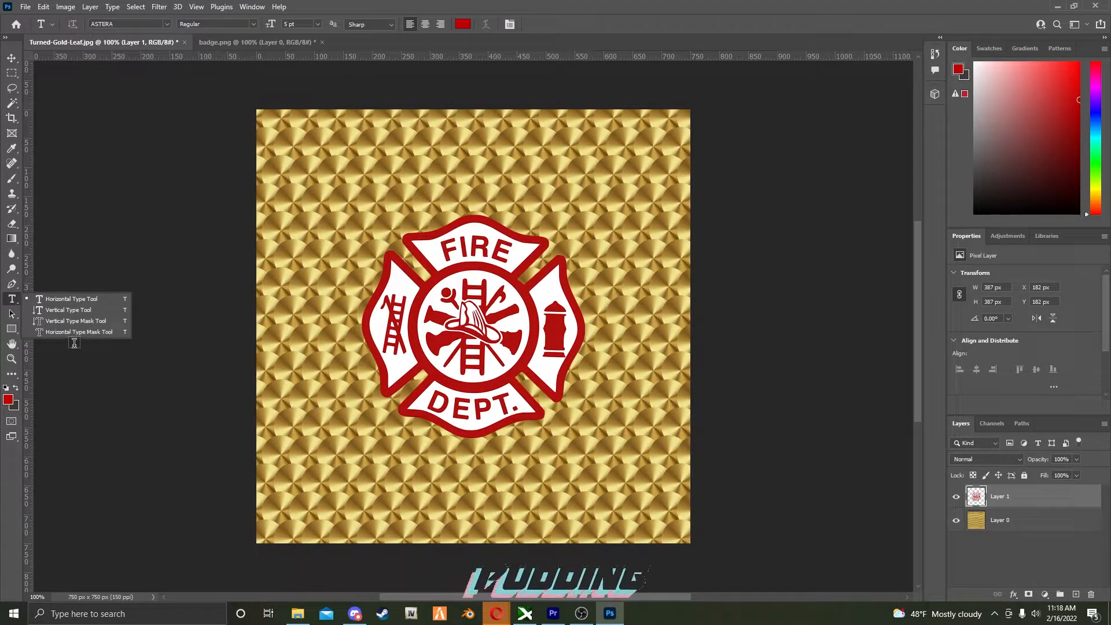
click(12, 301)
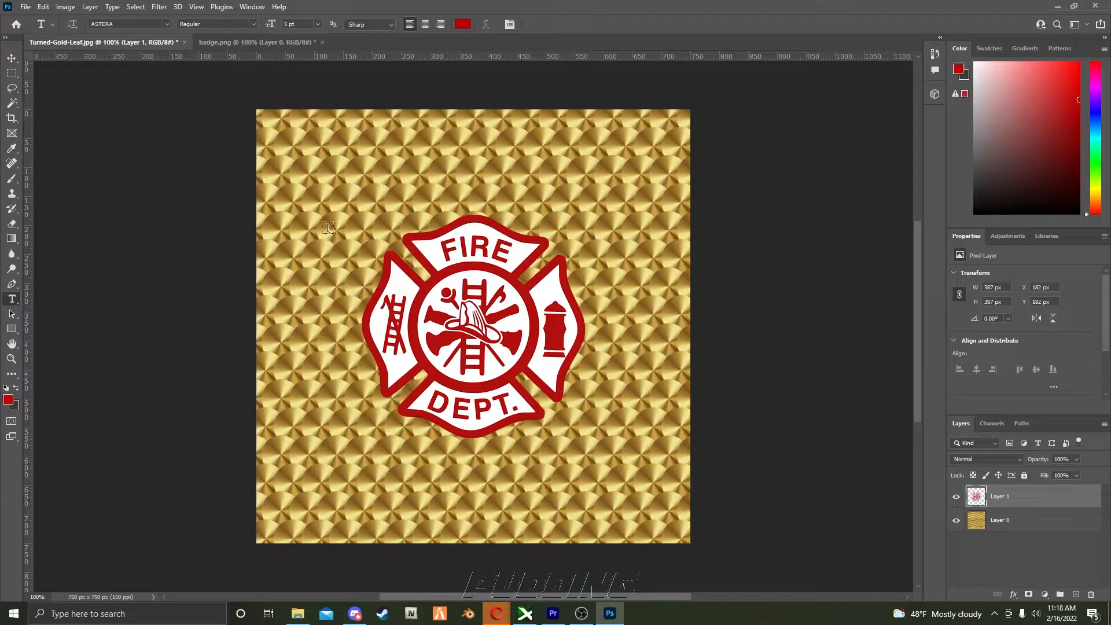
click(167, 25)
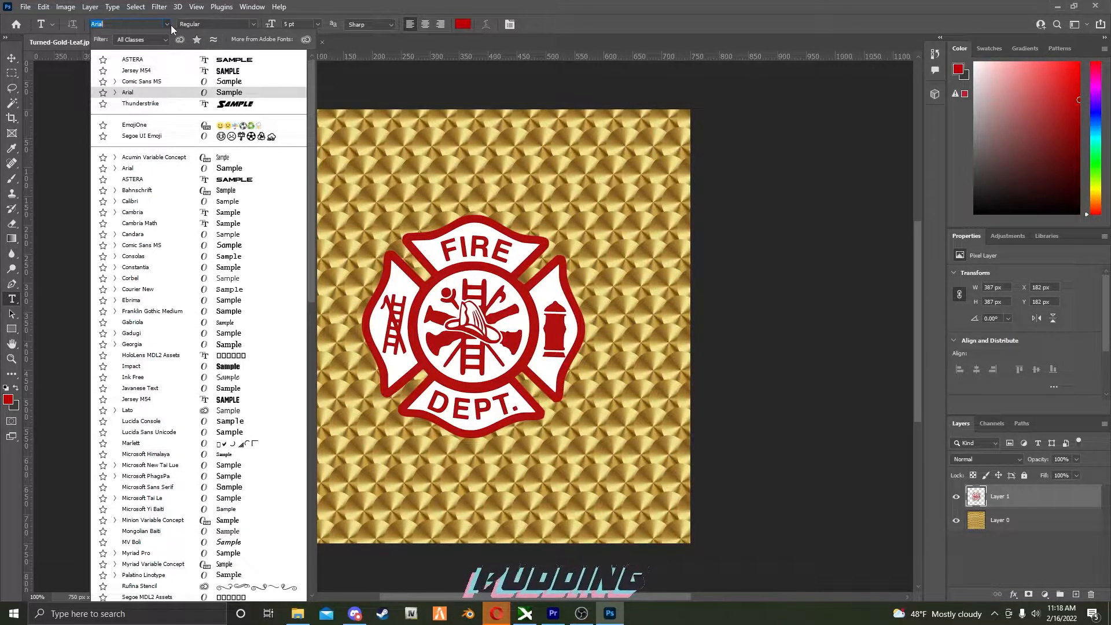
click(214, 60)
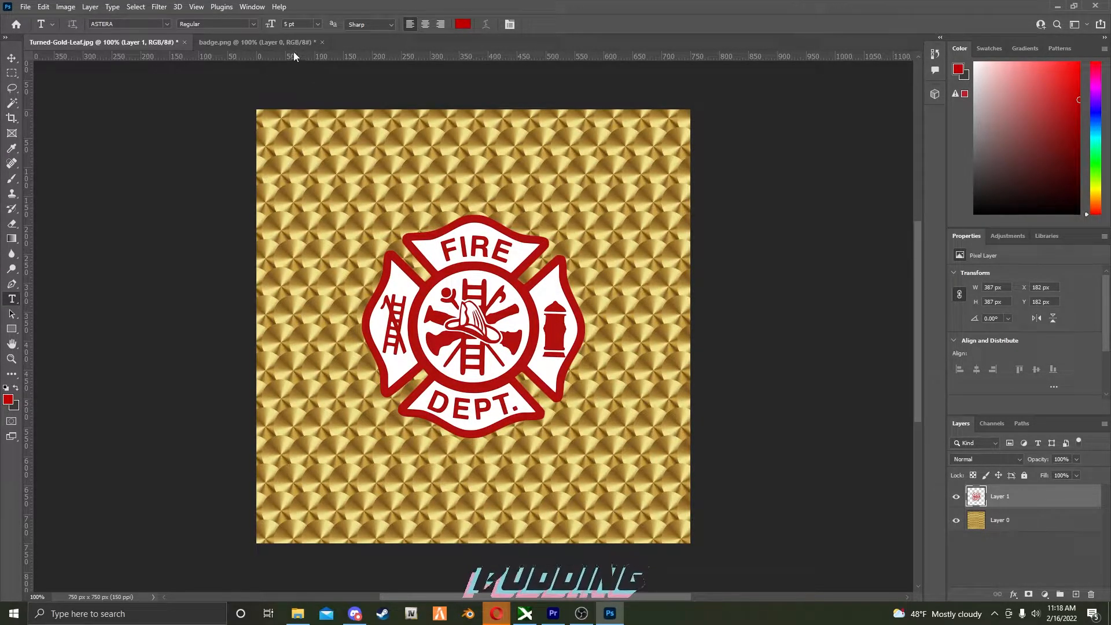
drag(275, 28, 345, 73)
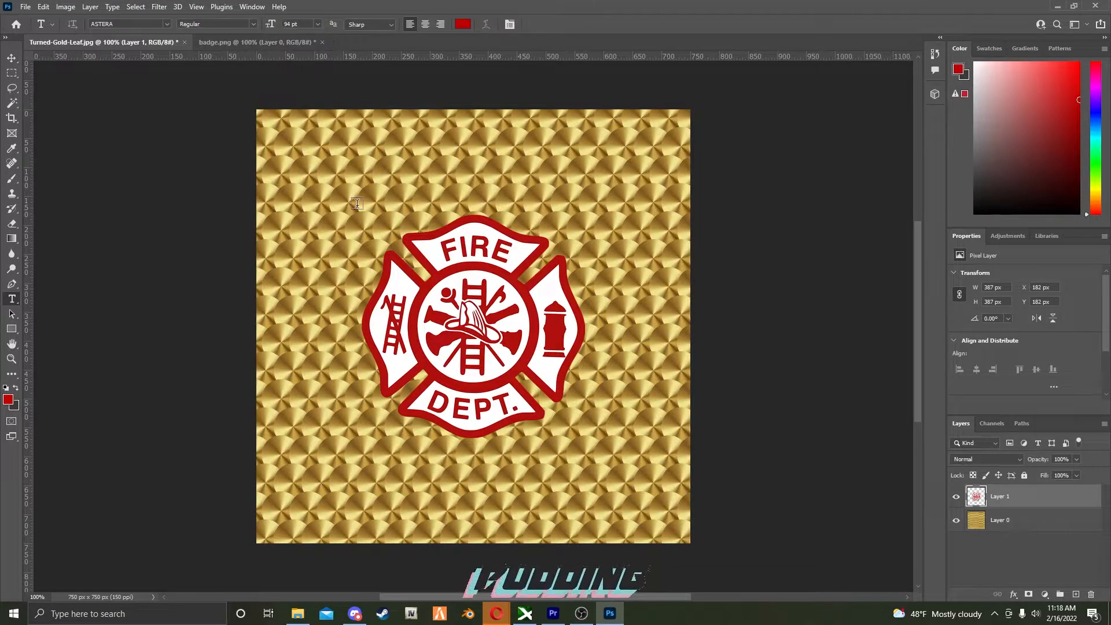
click(359, 169)
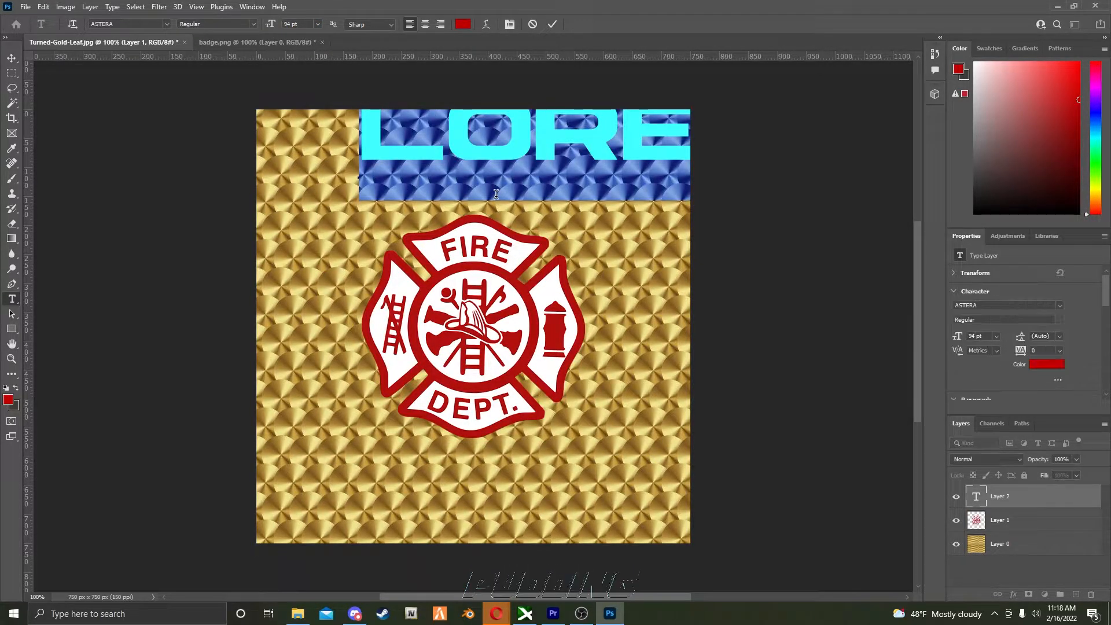
text(MEDIC)
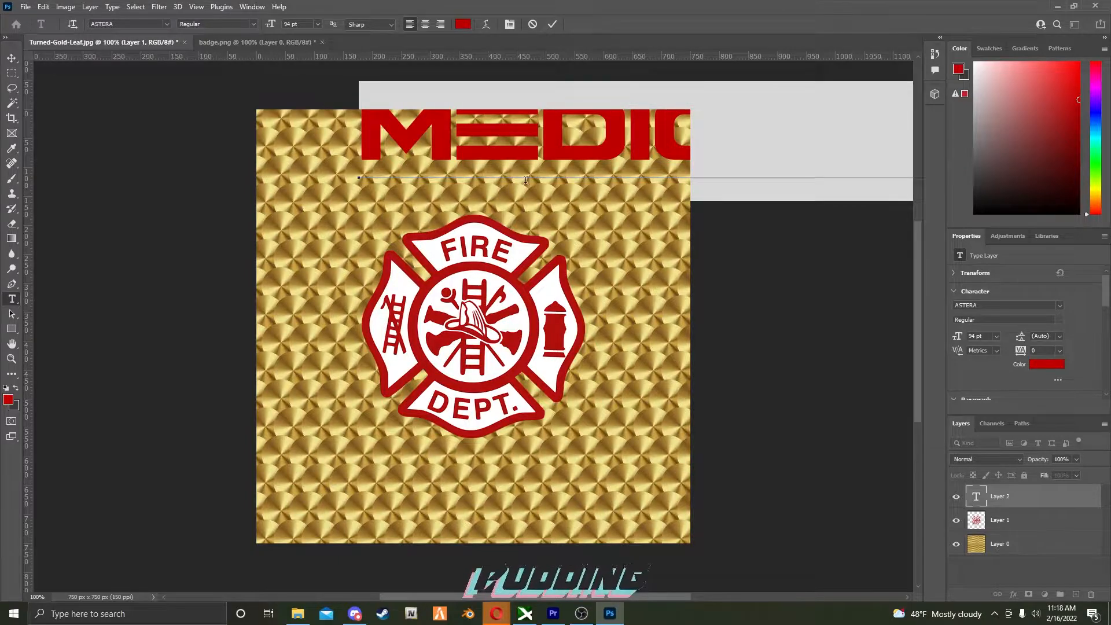
Reduce the "MEDIC 12" text to 56 pt and position it centred above the badge
drag(600, 239, 471, 269)
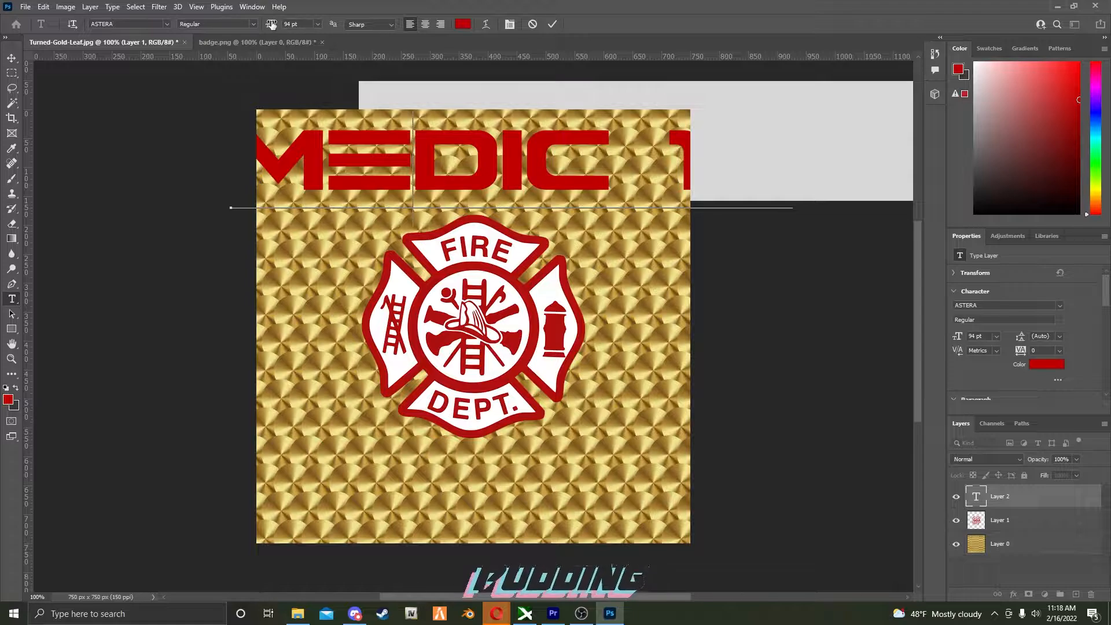
double_click(498, 154)
key(ctrl+a)
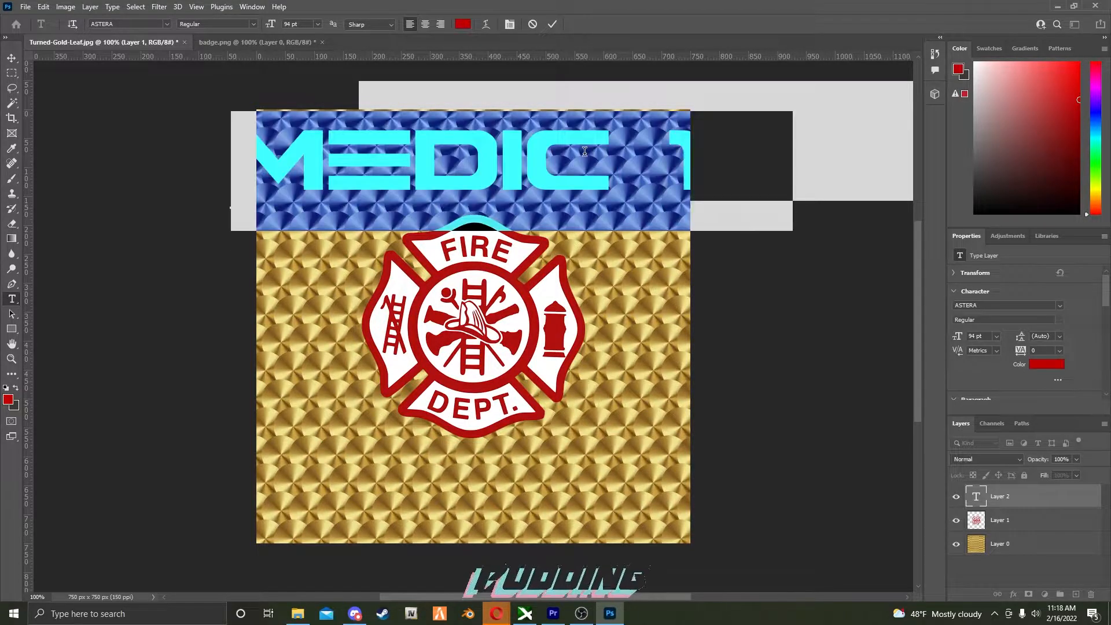
drag(275, 28, 252, 27)
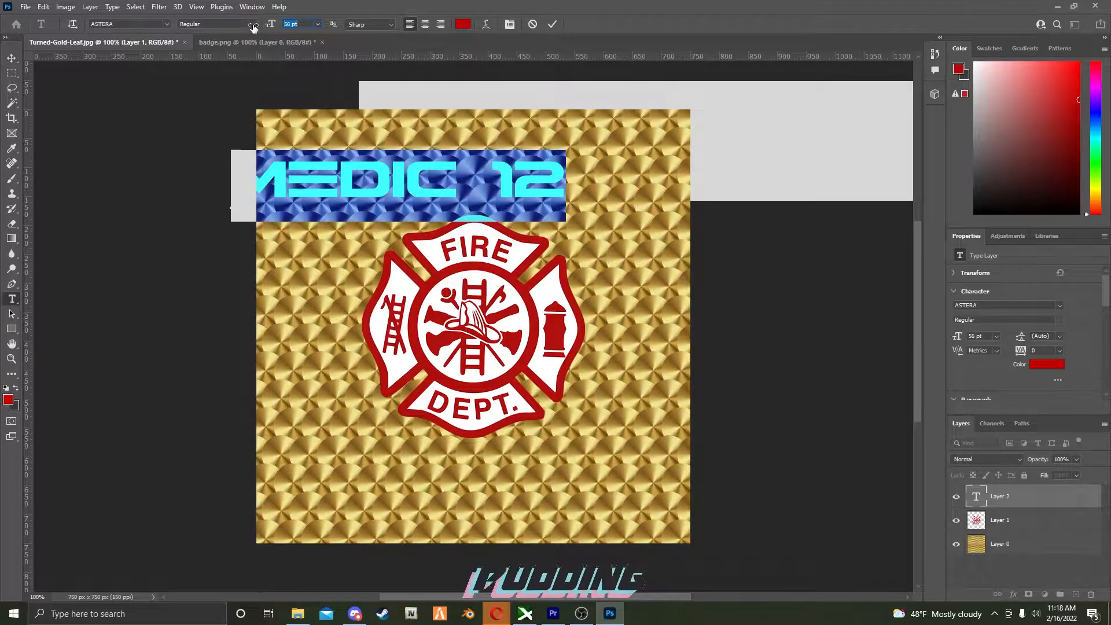
click(366, 183)
drag(401, 253, 487, 243)
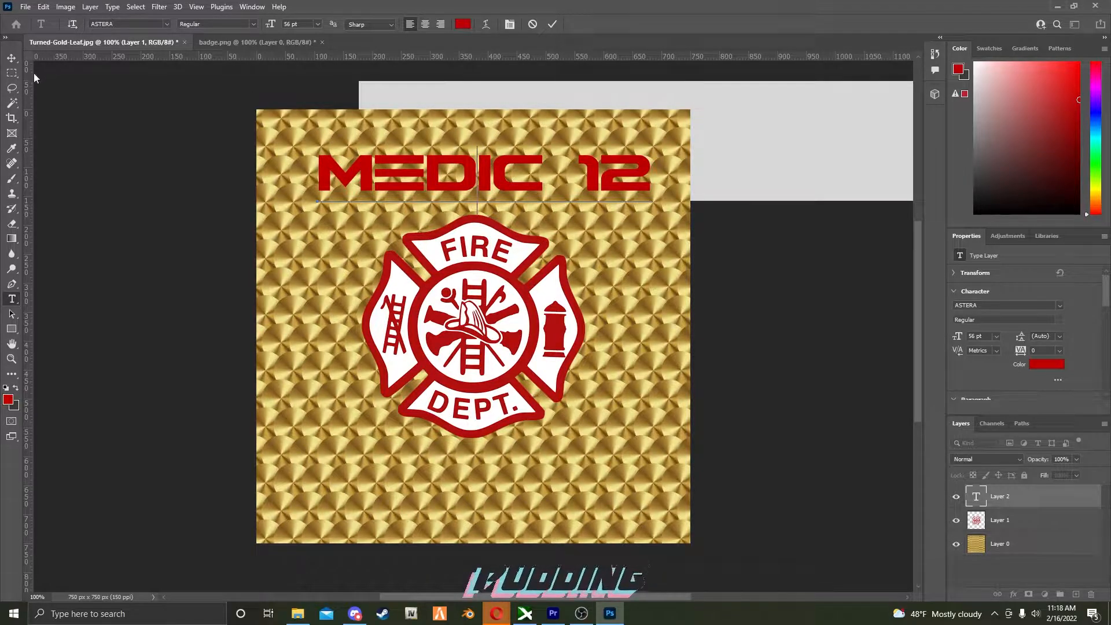
Group the "MEDIC 12" text layer and the badge layer together
click(1074, 518)
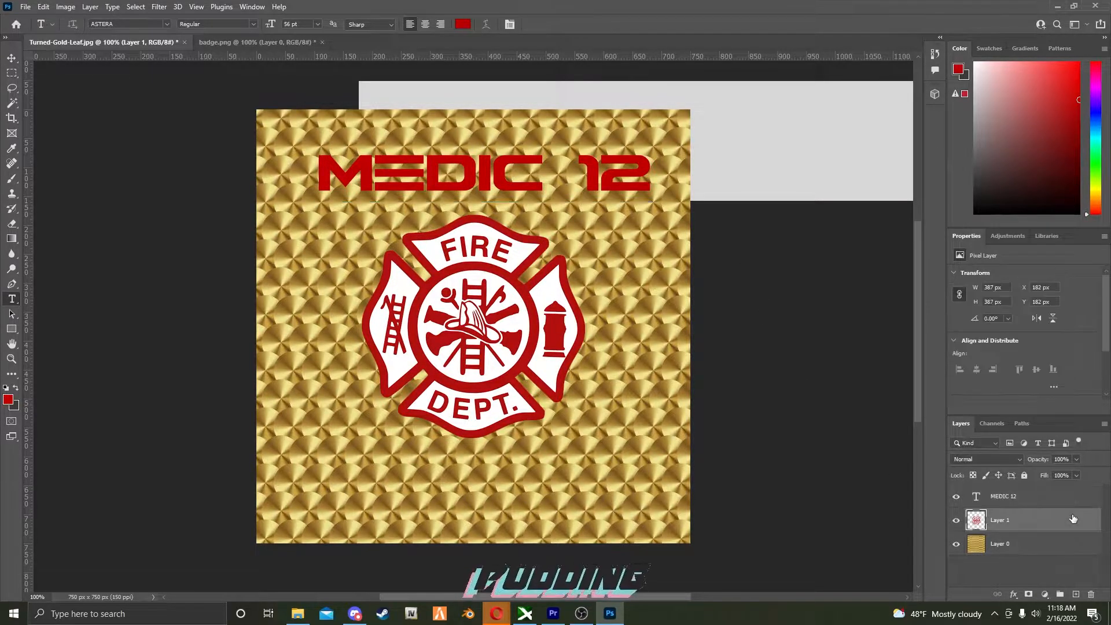
shift+click(1037, 500)
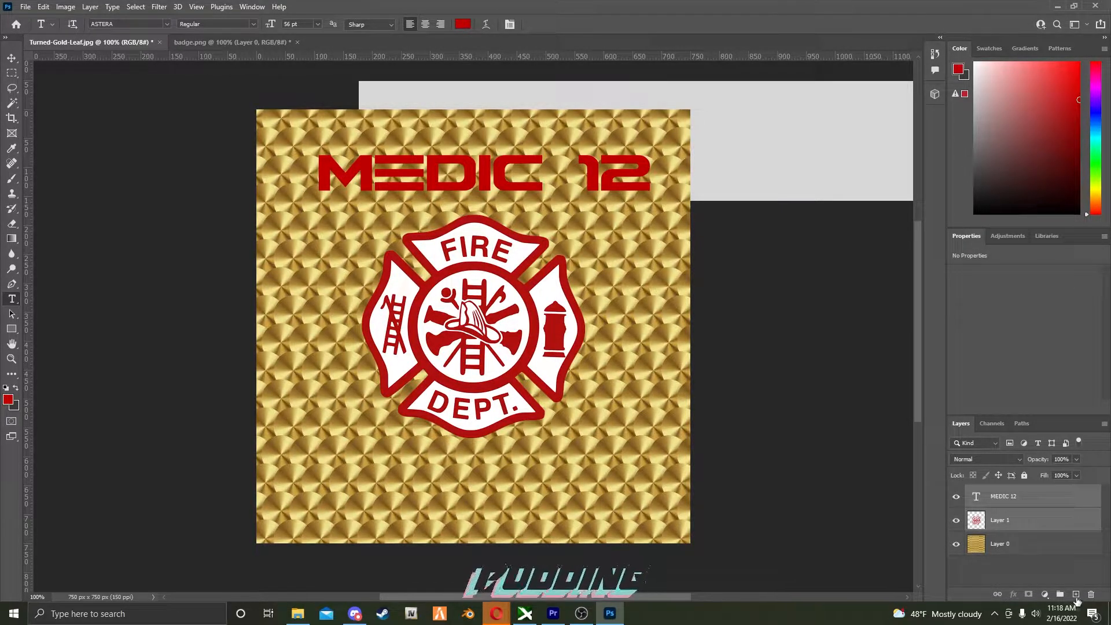
click(1065, 594)
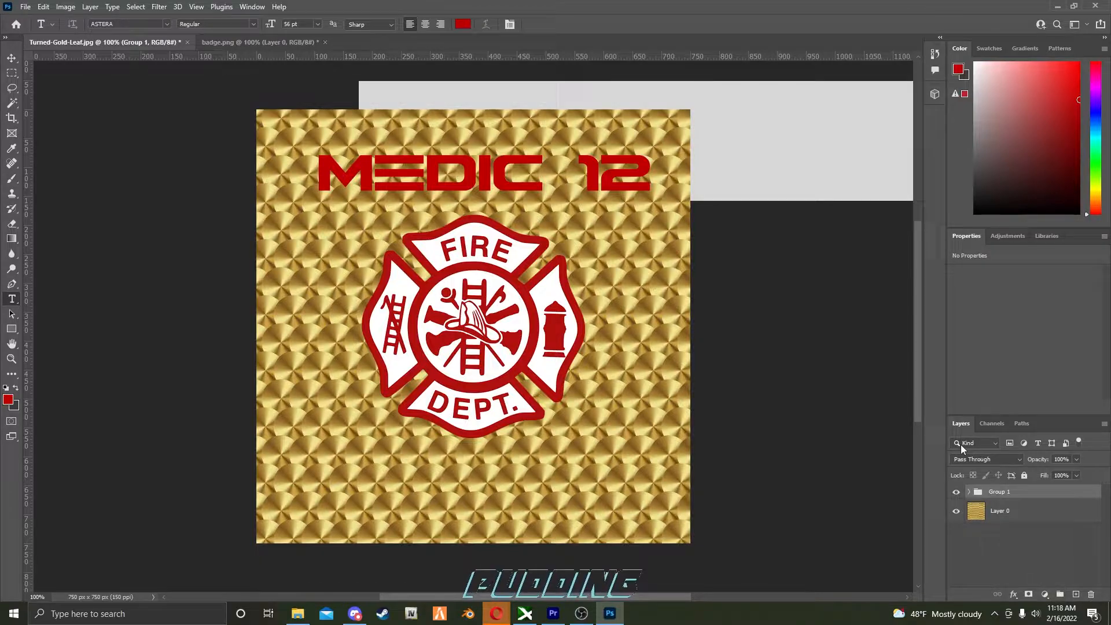
click(964, 492)
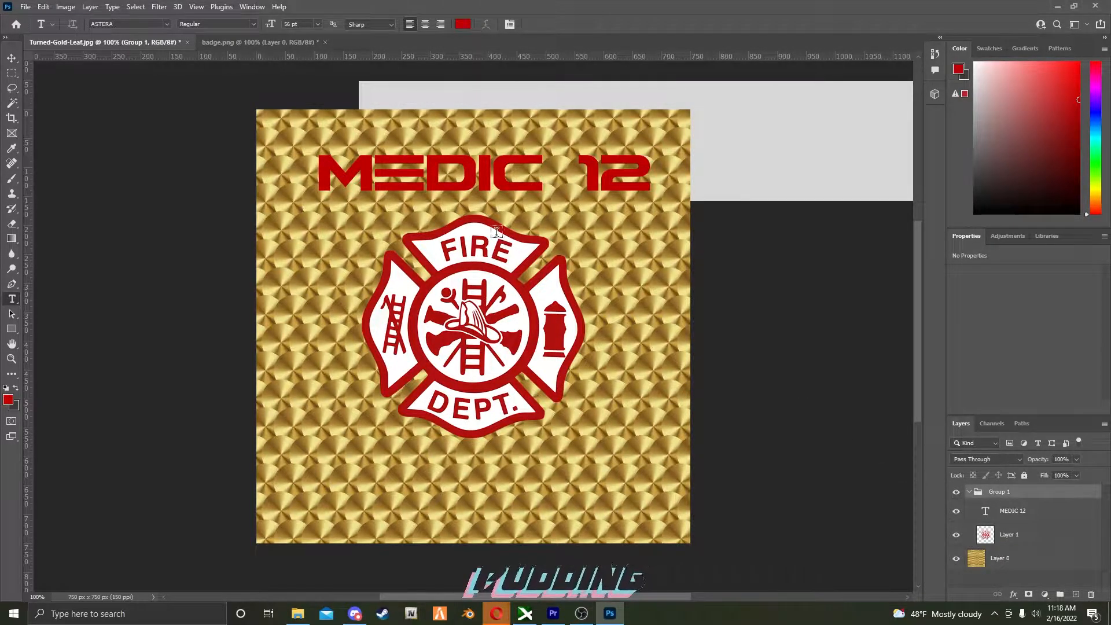
click(968, 493)
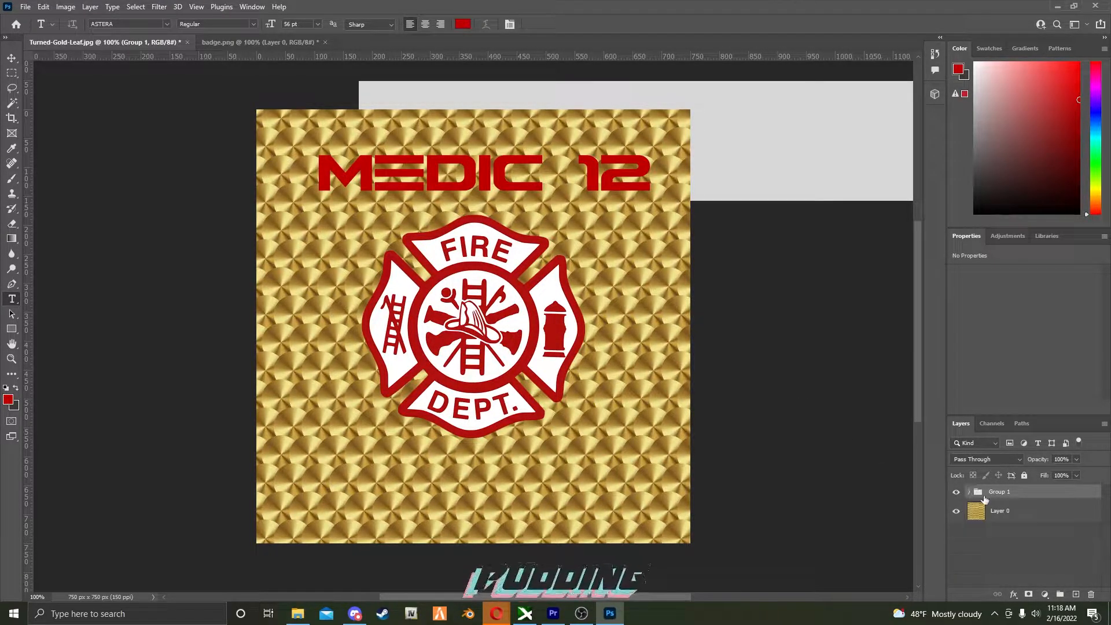
Move the group beneath the gold leaf layer and clip the gold leaf layer to the group
drag(1005, 495, 1012, 526)
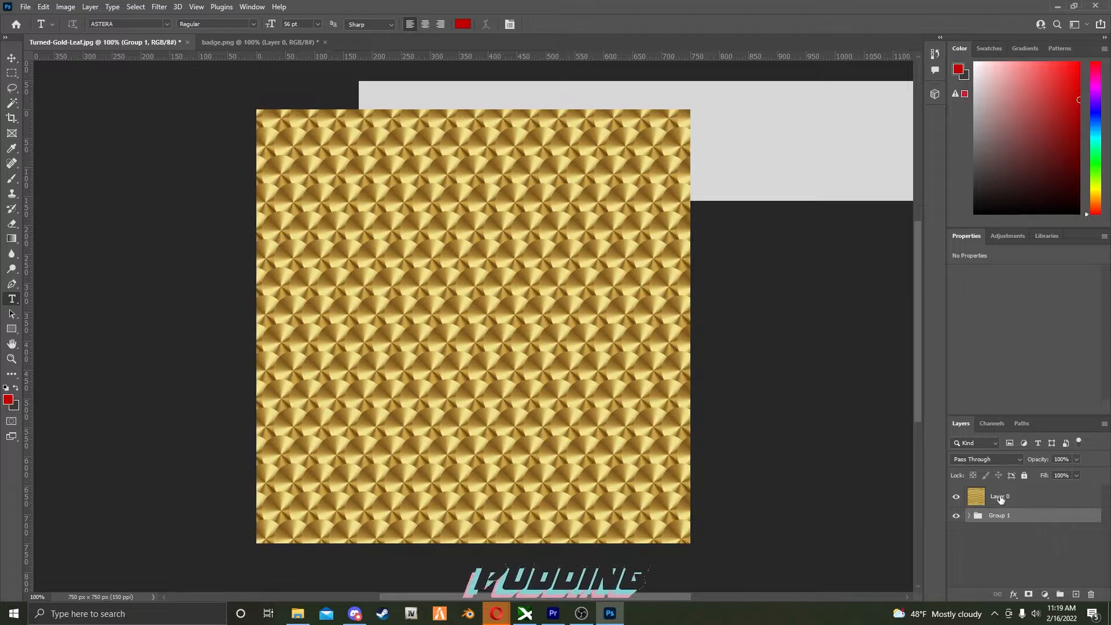
click(1003, 497)
right_click(1007, 496)
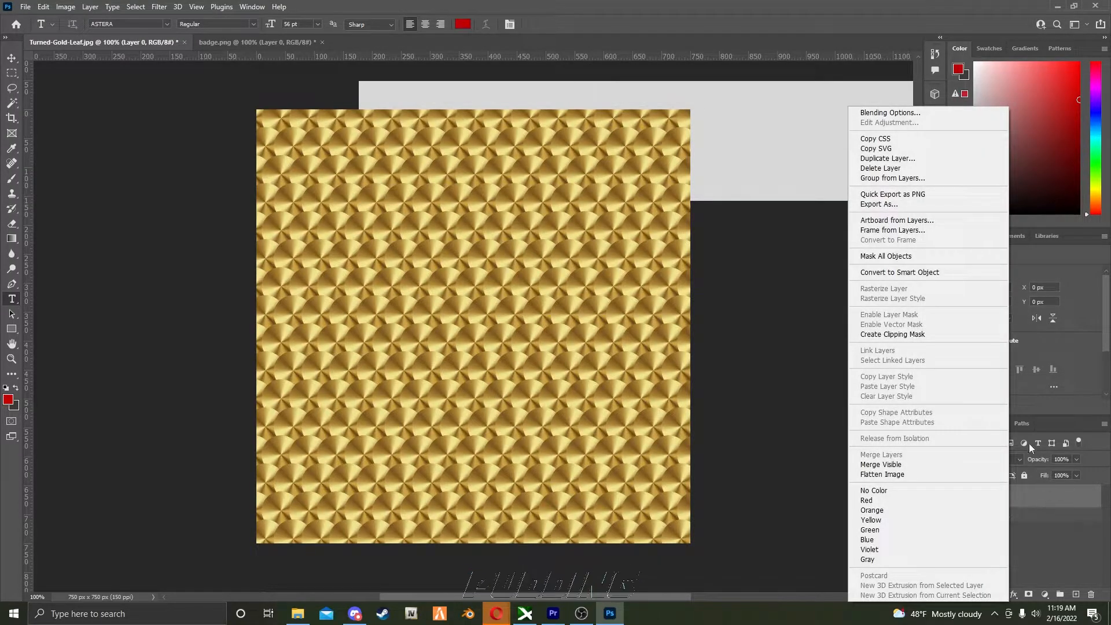
click(920, 336)
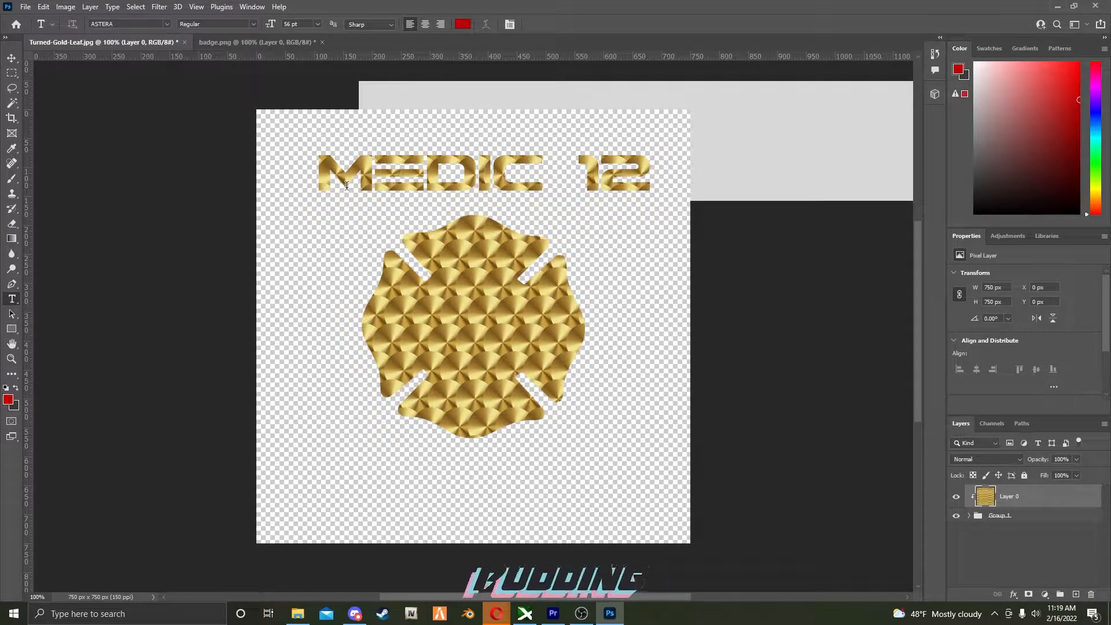
Scale the gold leaf layer down to about 602 px square and position it to cover both the "MEDIC 12" text and the badge
click(44, 6)
click(116, 260)
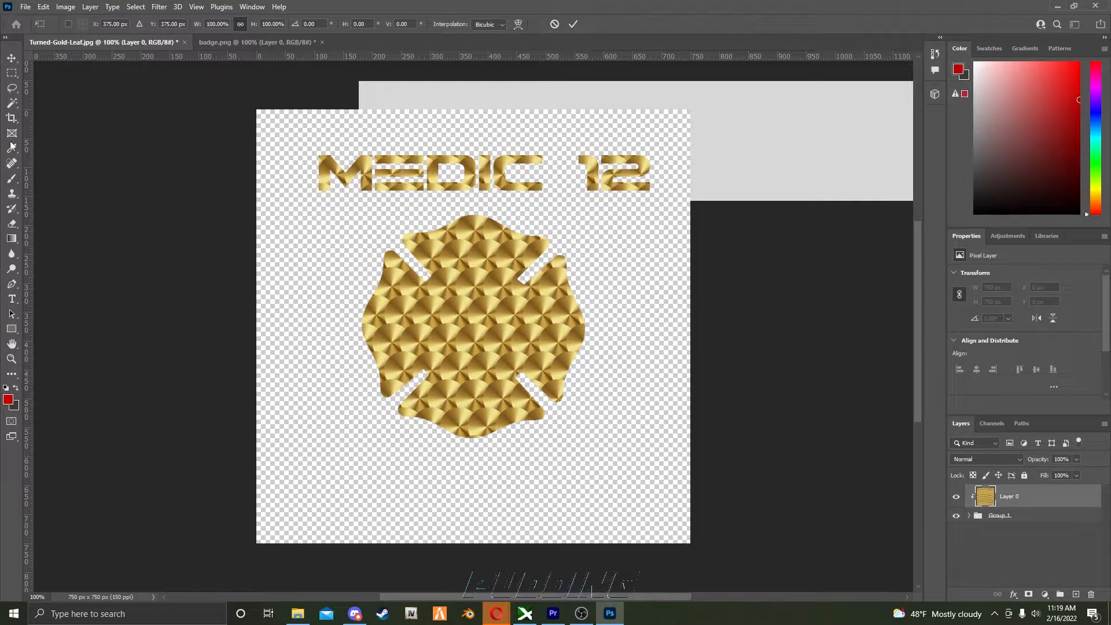
click(12, 58)
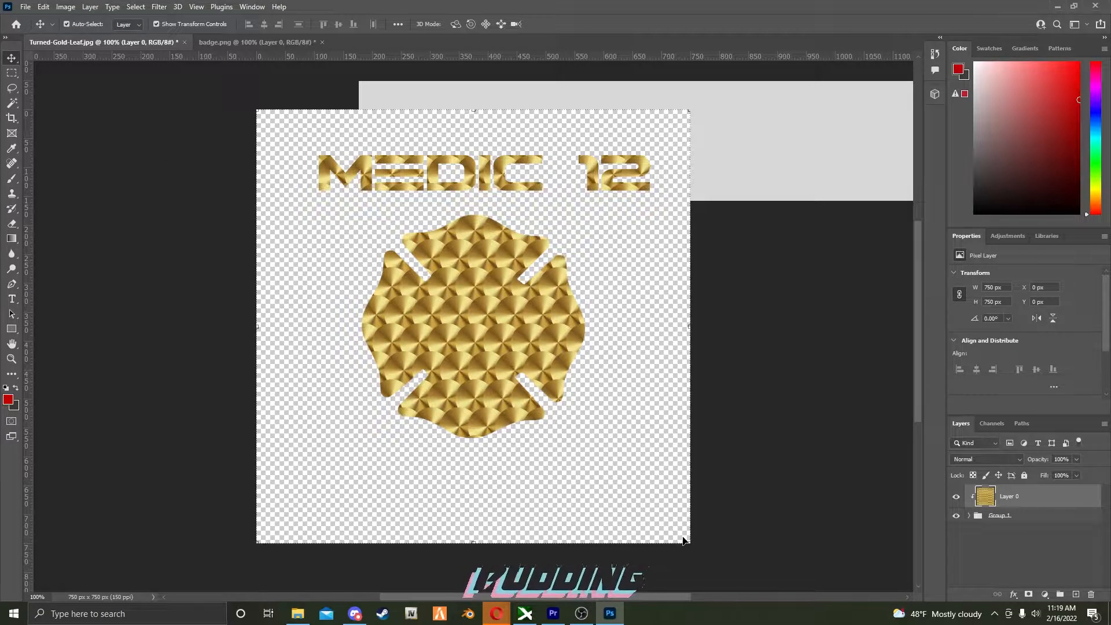
drag(687, 544, 631, 433)
drag(371, 322, 433, 338)
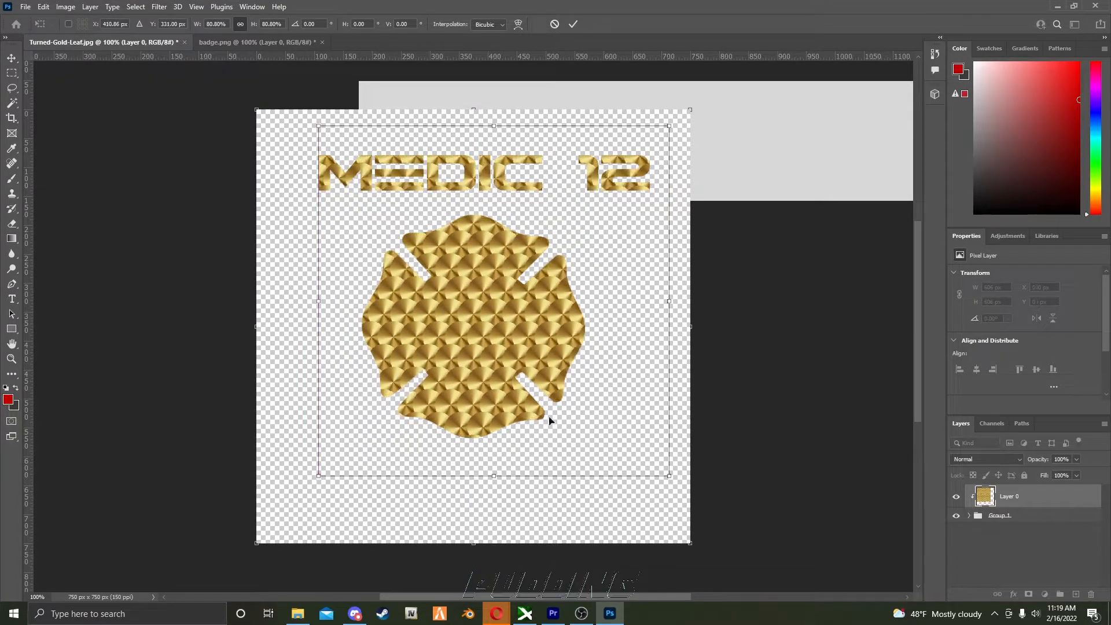
drag(669, 477, 578, 416)
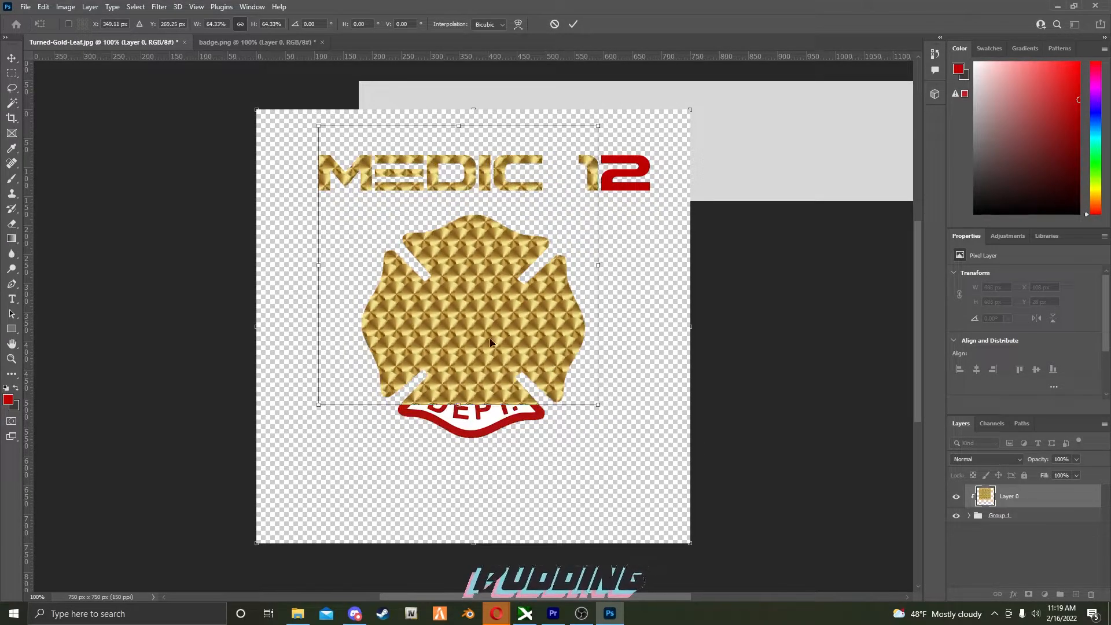
drag(476, 338, 545, 354)
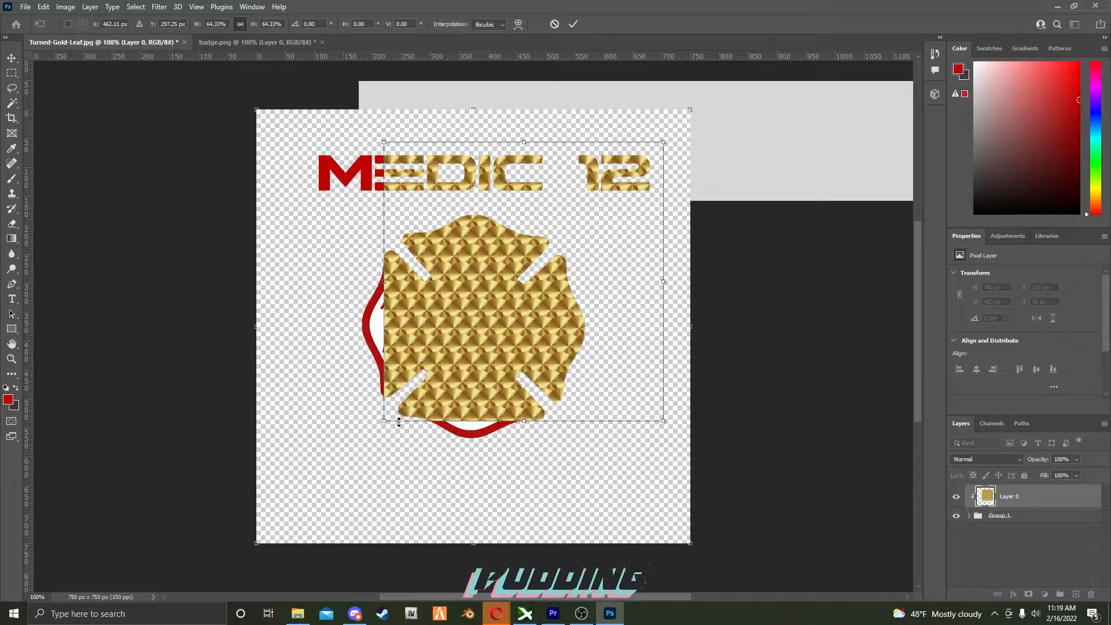
drag(384, 420, 354, 454)
drag(413, 381, 413, 381)
drag(356, 142, 330, 141)
mouse_move(444, 222)
mouse_down()
mouse_move(417, 220)
mouse_move(426, 228)
mouse_up()
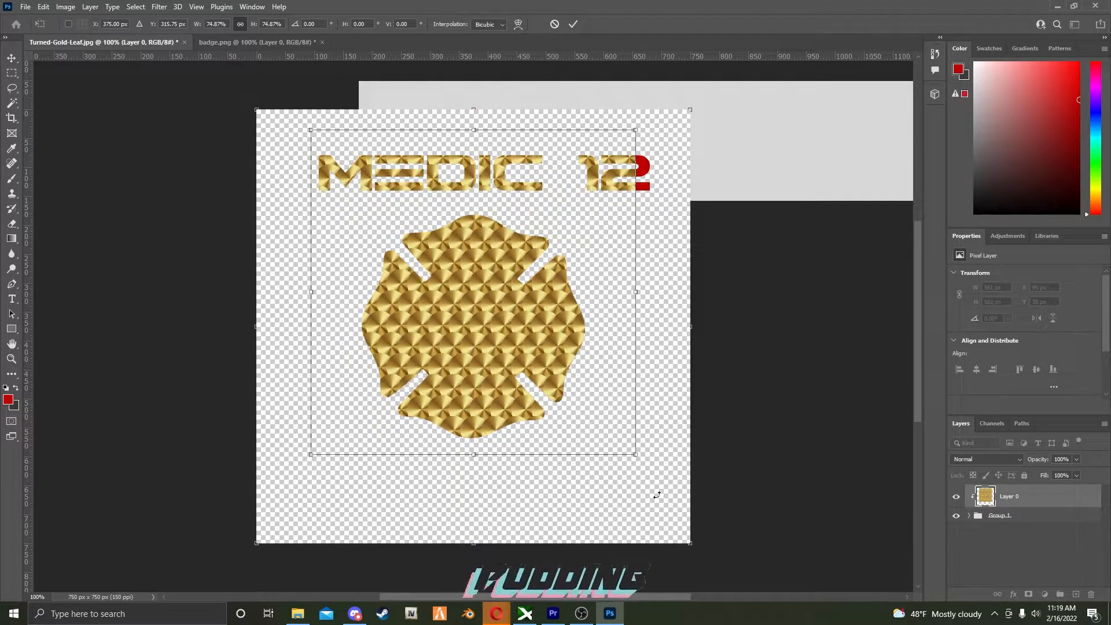
drag(639, 459, 662, 465)
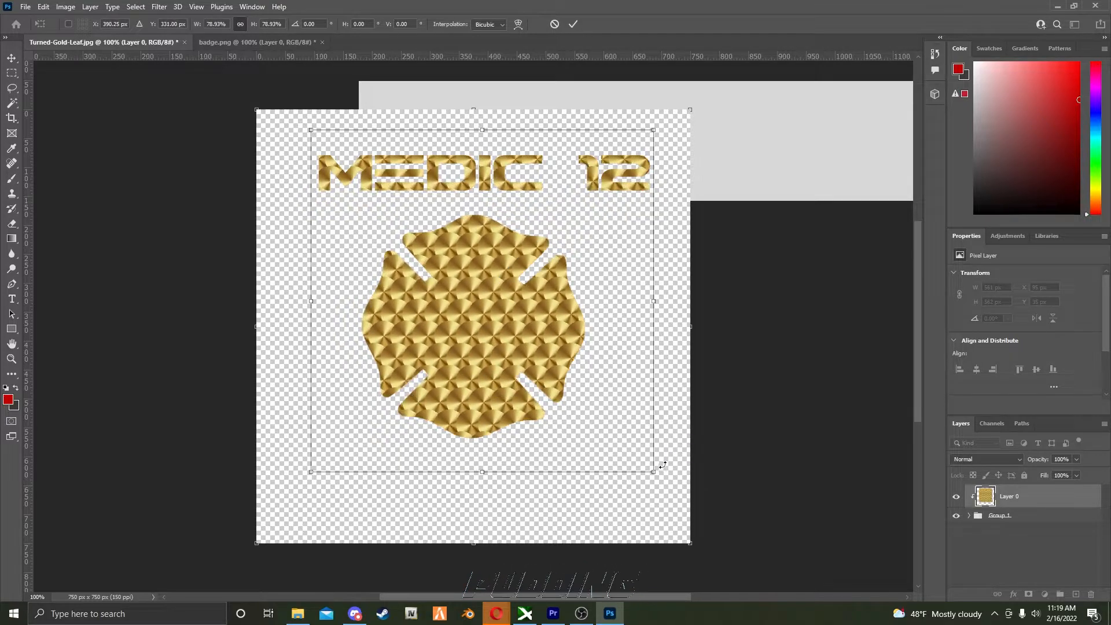
key(Return)
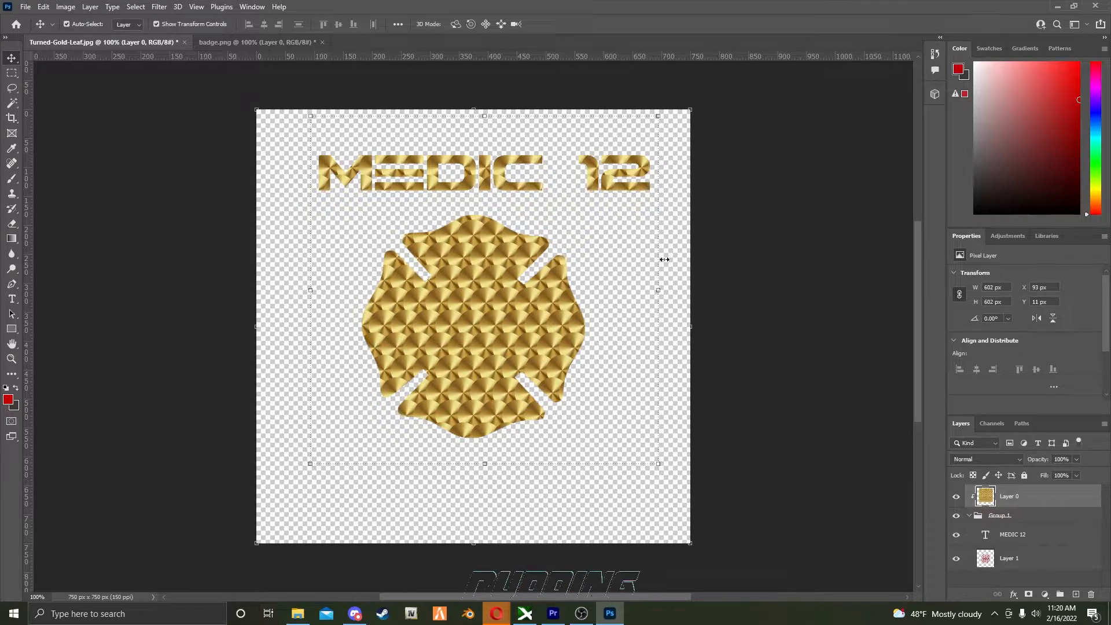
Hide the clipped gold leaf layer and make the badge layer inside the group active
click(1042, 535)
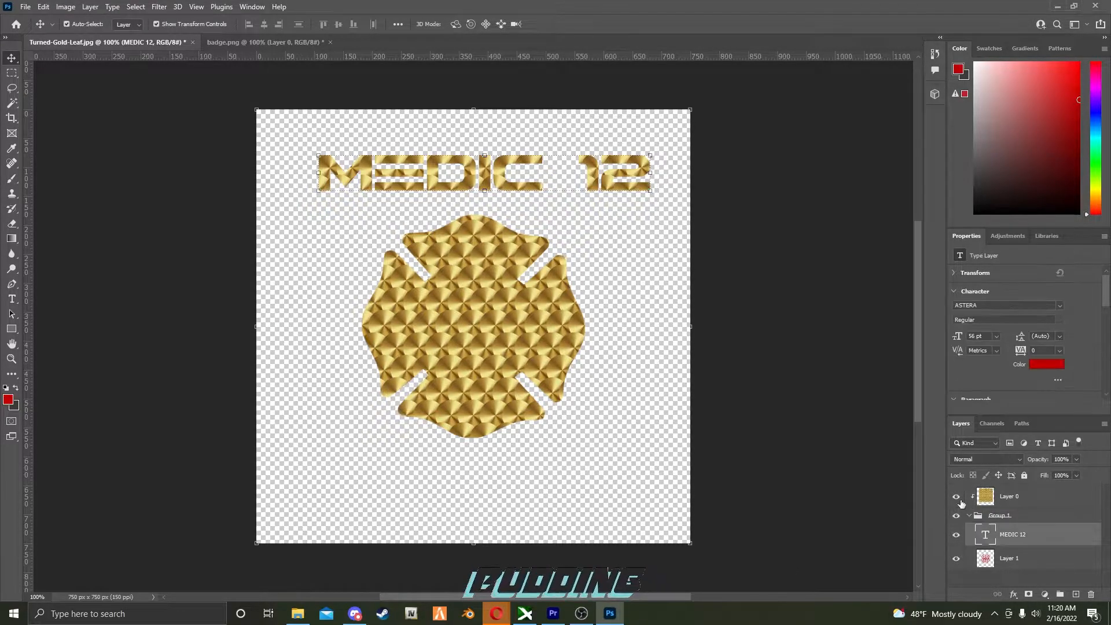
click(957, 497)
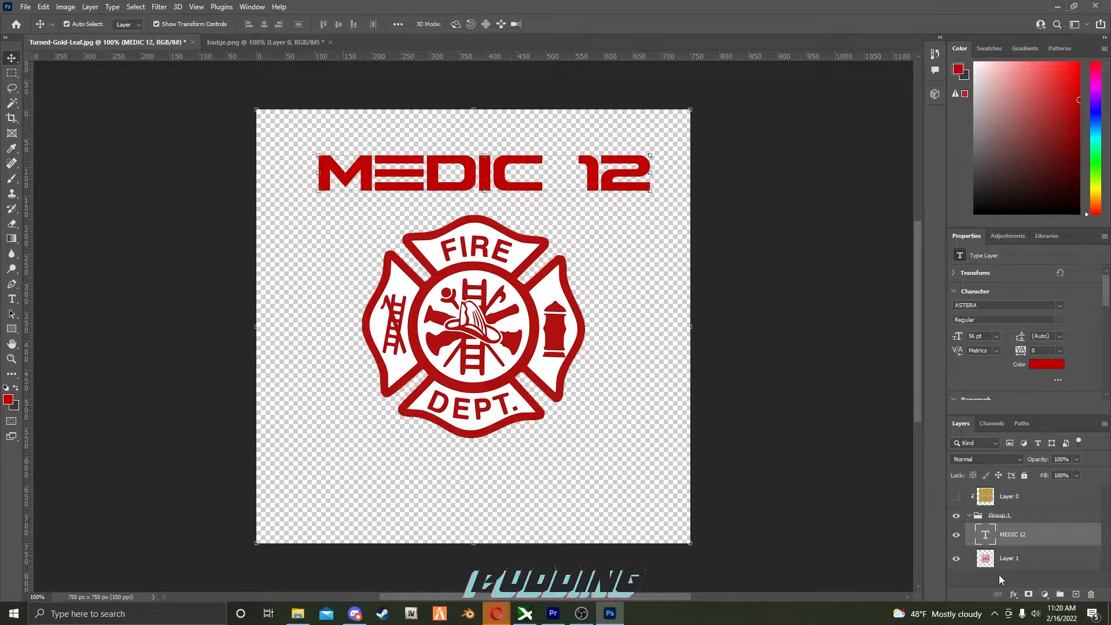
click(1014, 564)
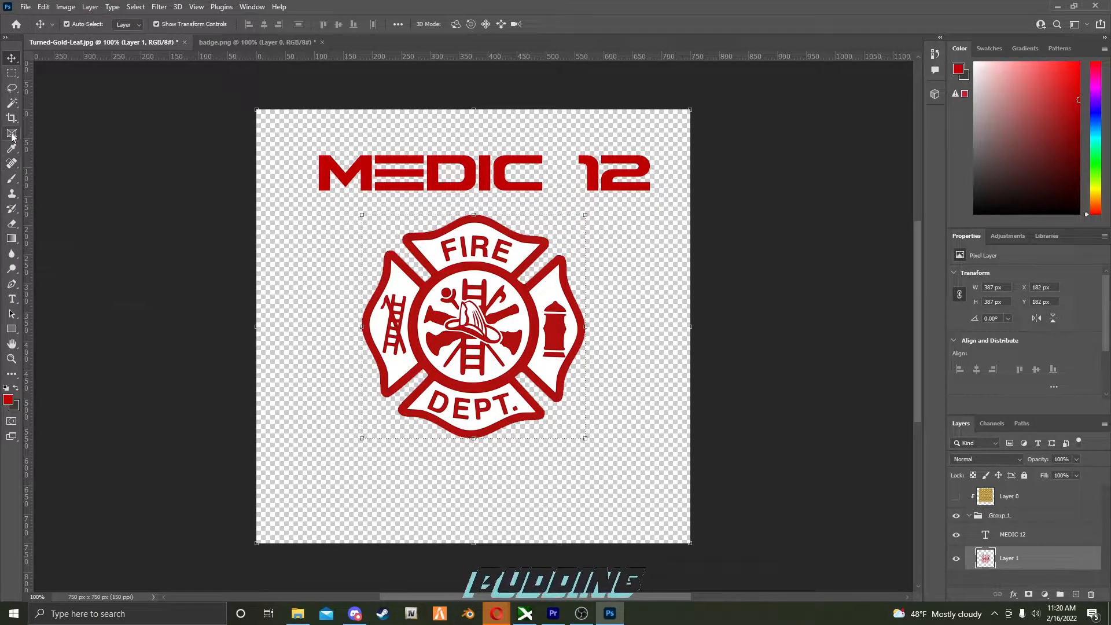
Select the badge's red outline with the Magic Wand, extend the selection to all similar red areas, and delete them
click(11, 103)
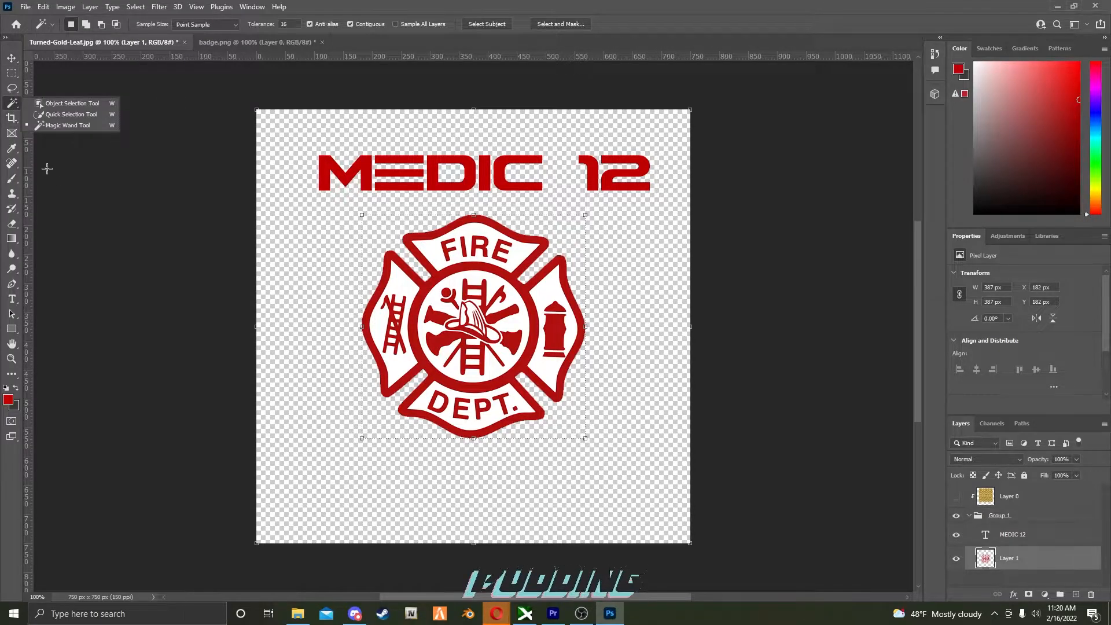
click(12, 107)
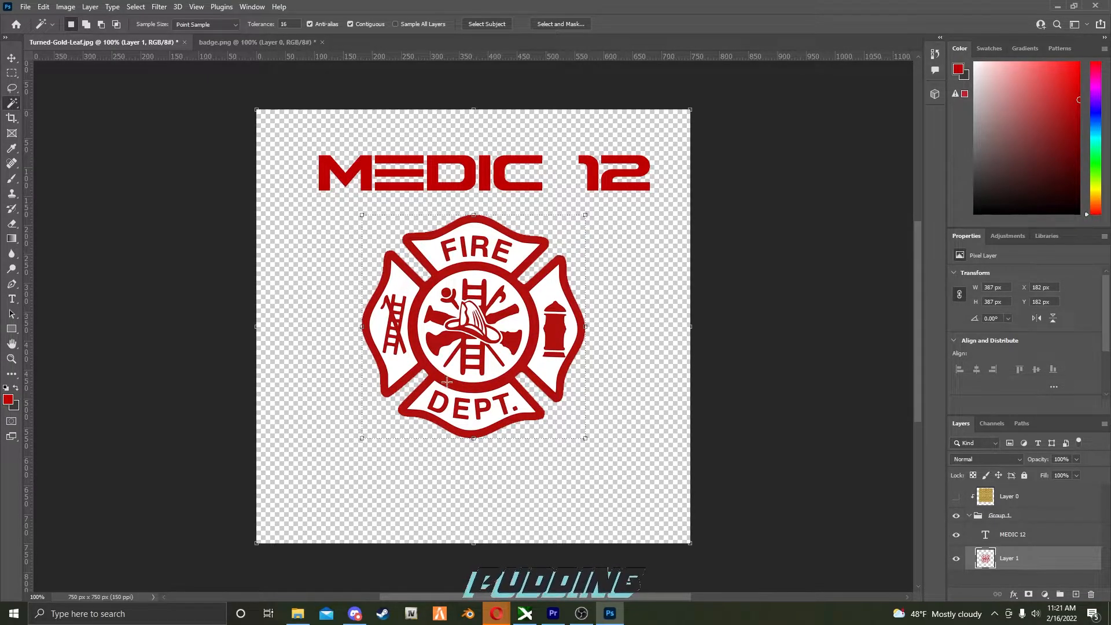
click(412, 329)
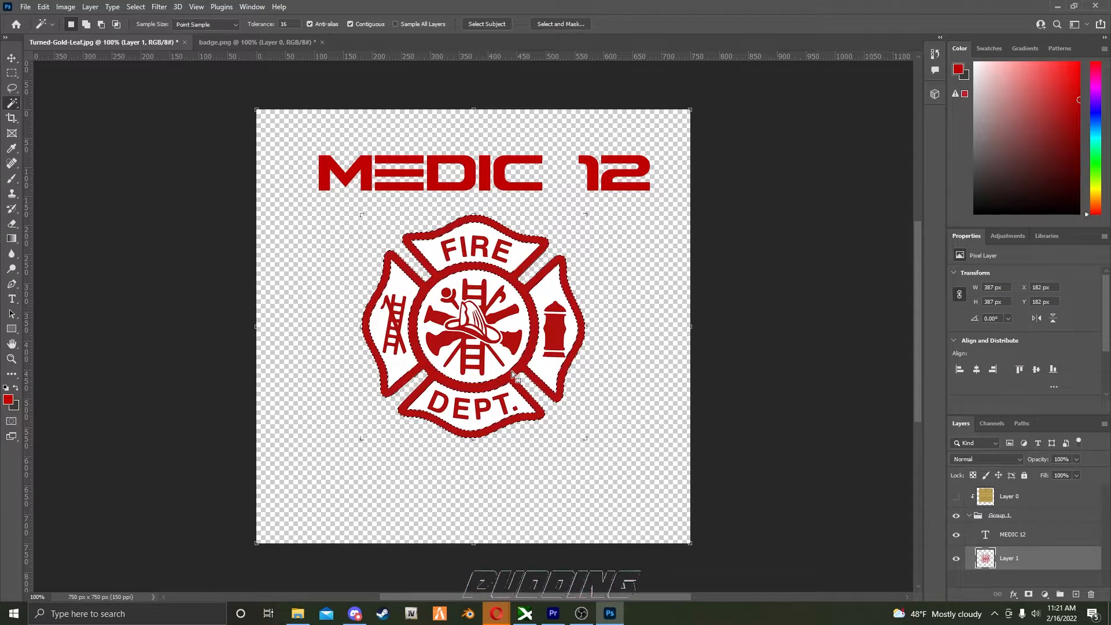
key(ctrl+shift+i)
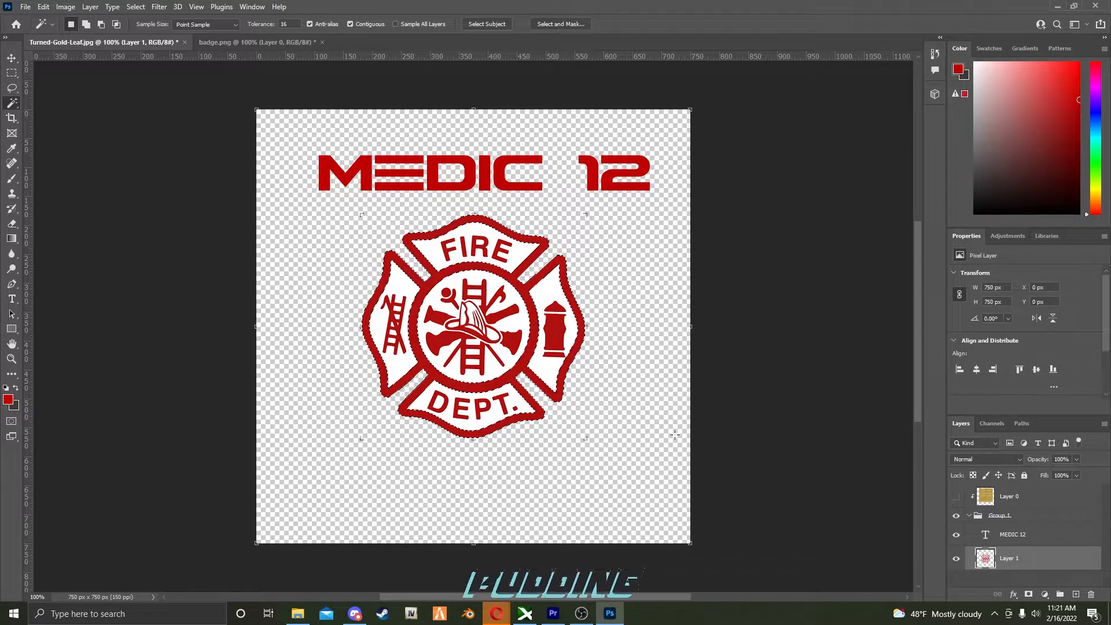
key(ctrl+shift+i)
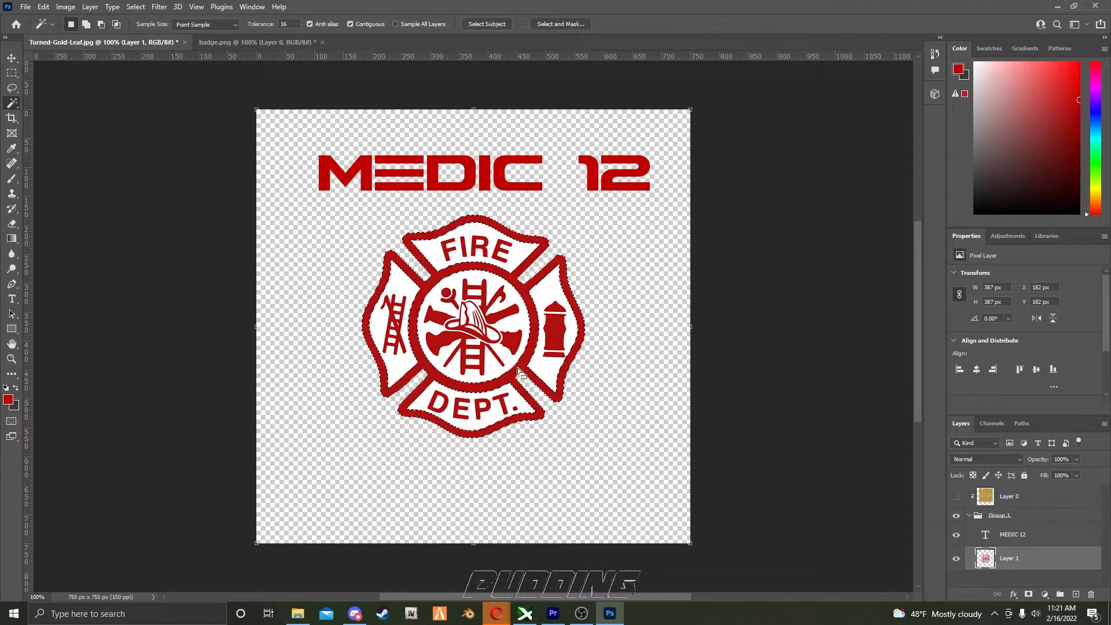
right_click(519, 370)
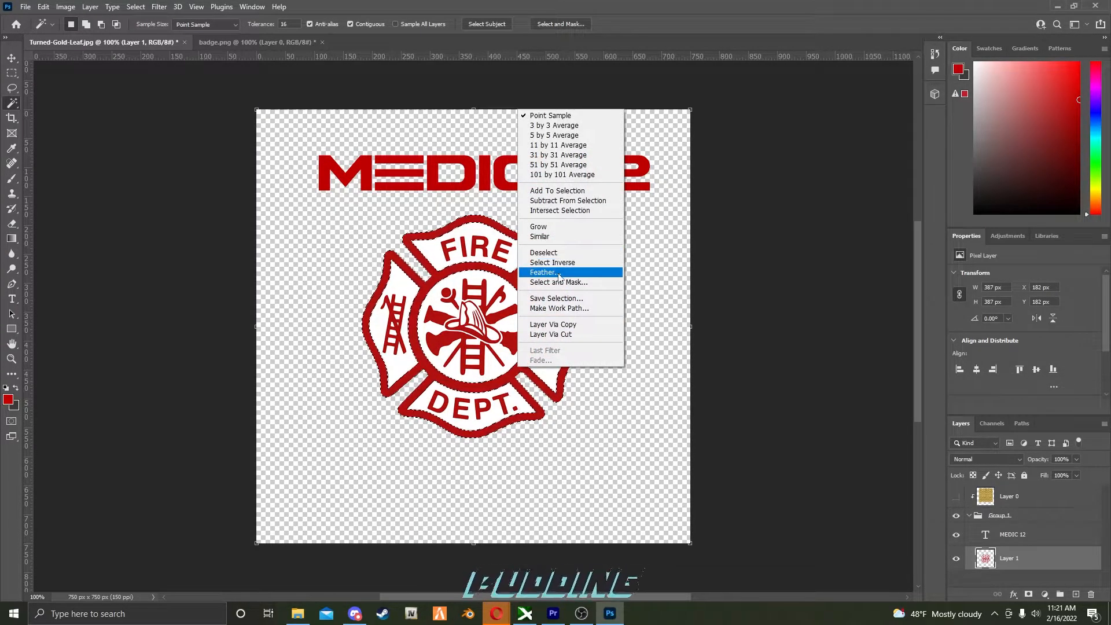
click(558, 237)
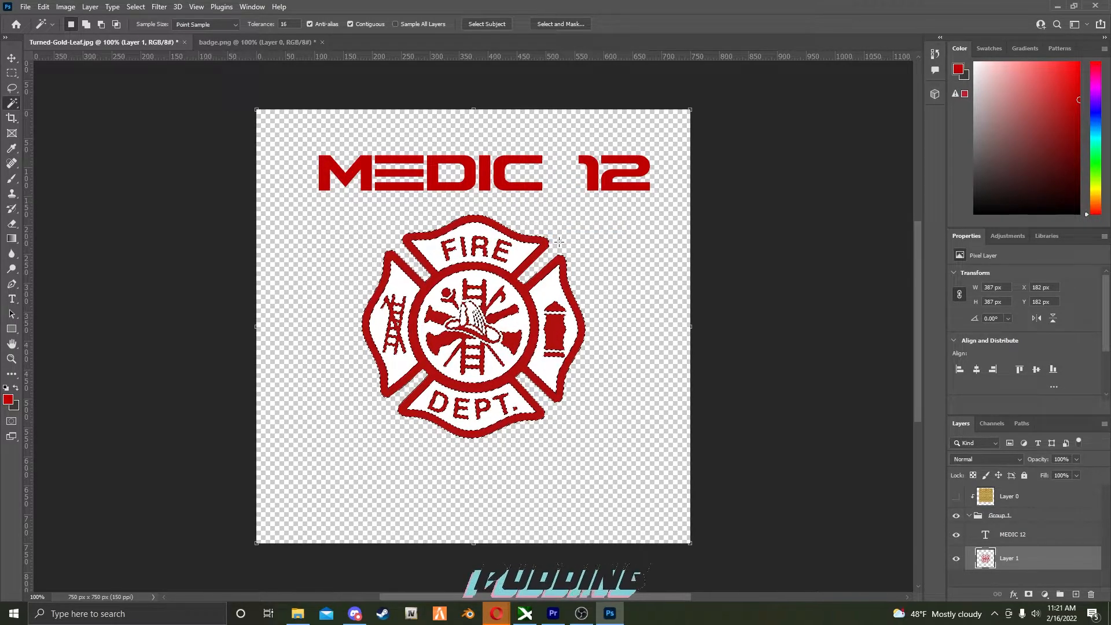
key(Delete)
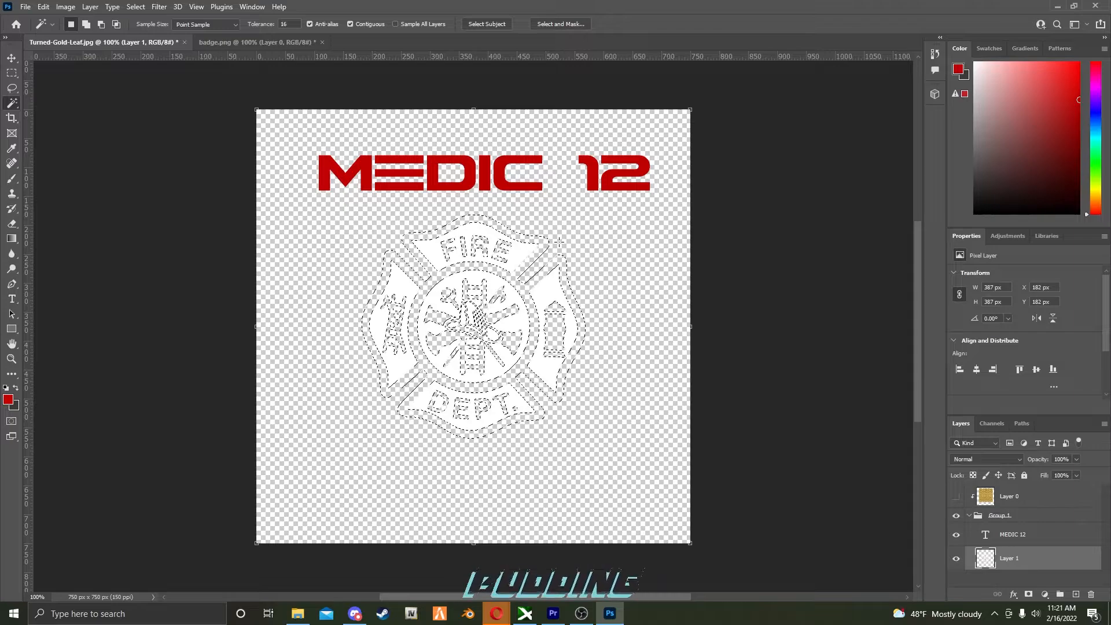
Show the gold leaf layer again and merge all visible layers into a single layer
click(956, 496)
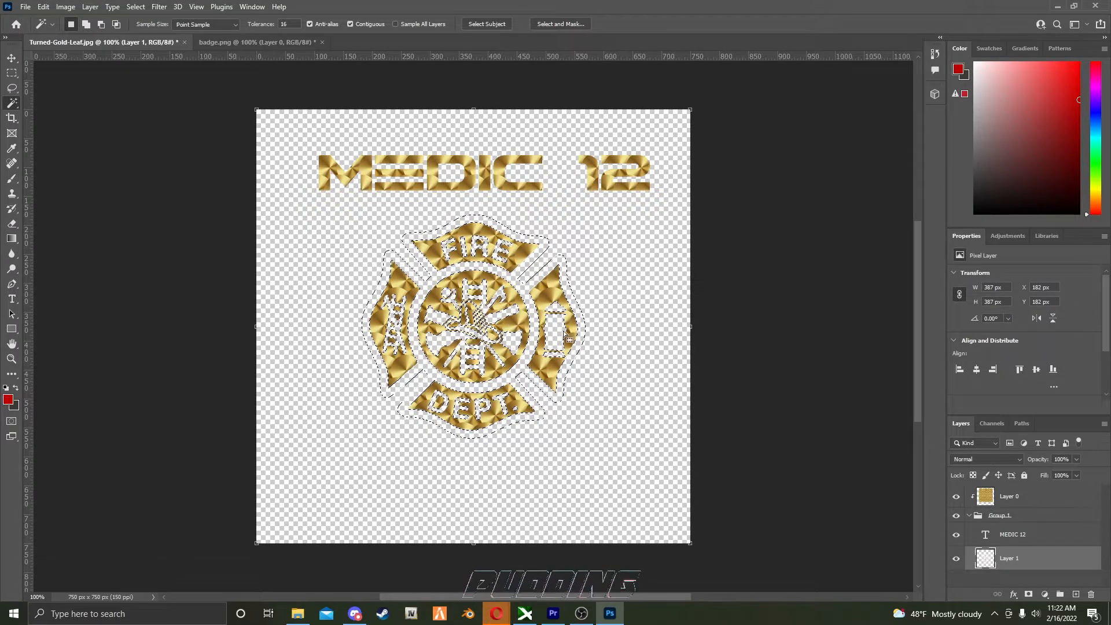
click(1029, 505)
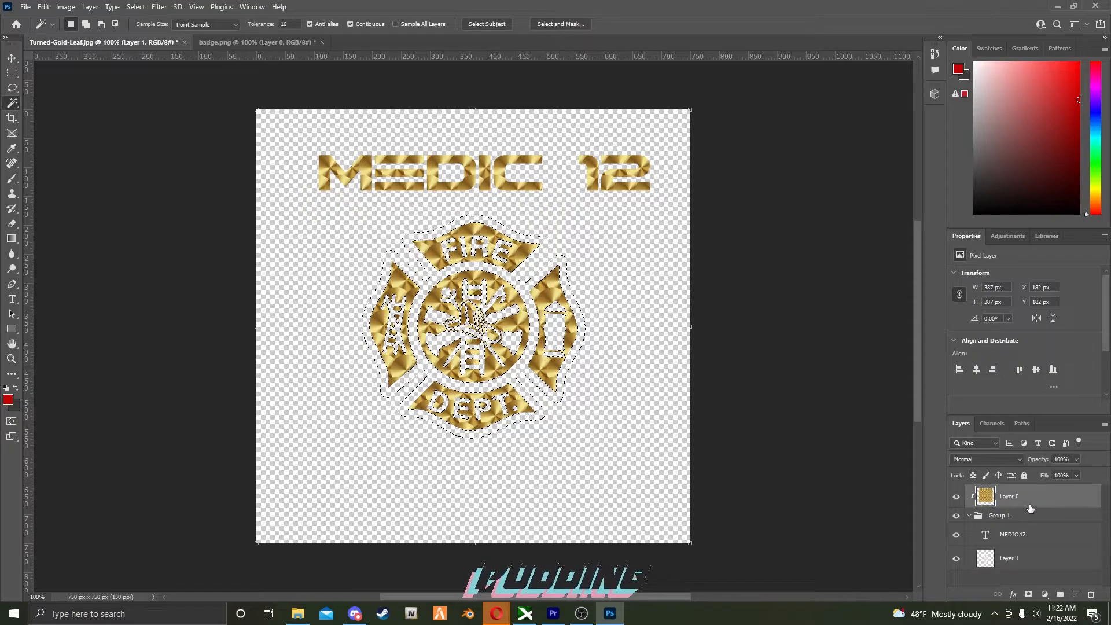
shift+click(1025, 570)
right_click(1008, 496)
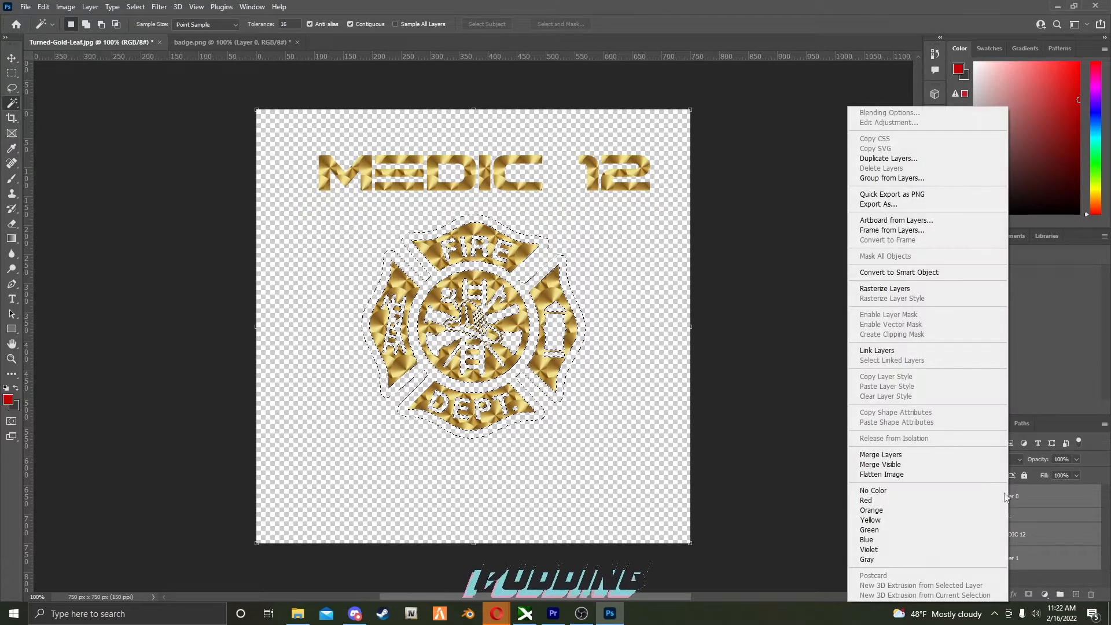
click(928, 467)
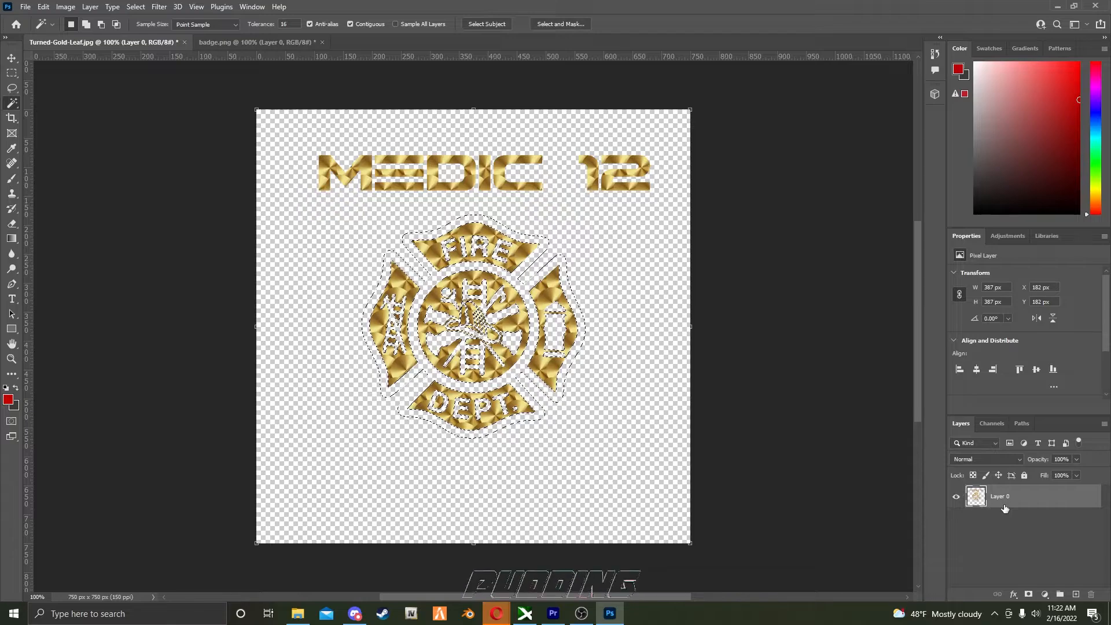
Paint the selected outline and emblem areas of the badge black with a 5000 px brush
click(12, 180)
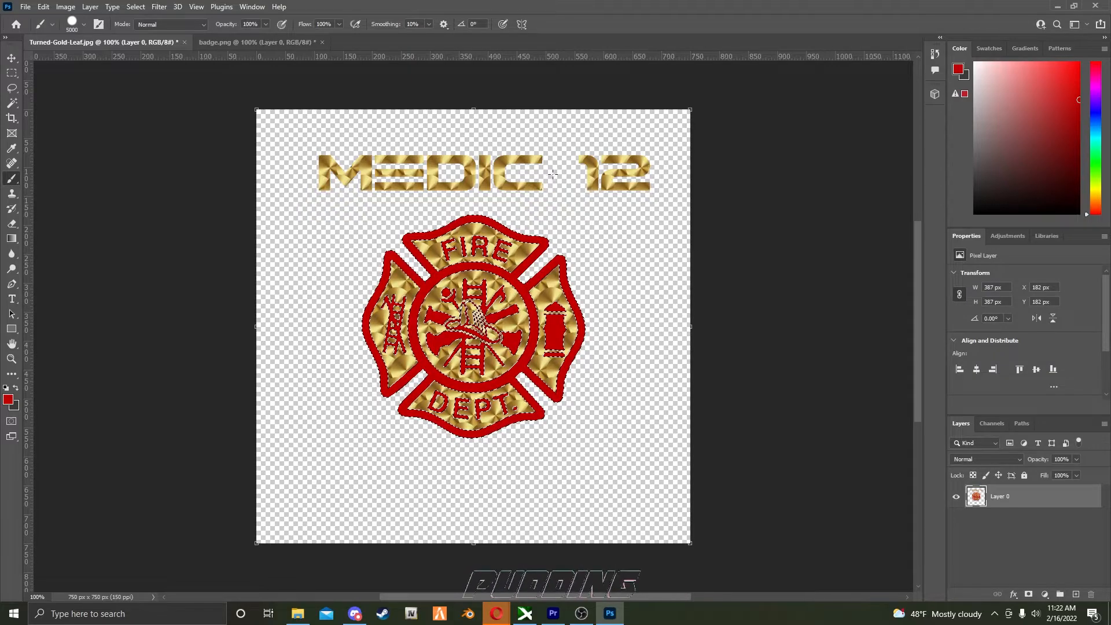
key(d)
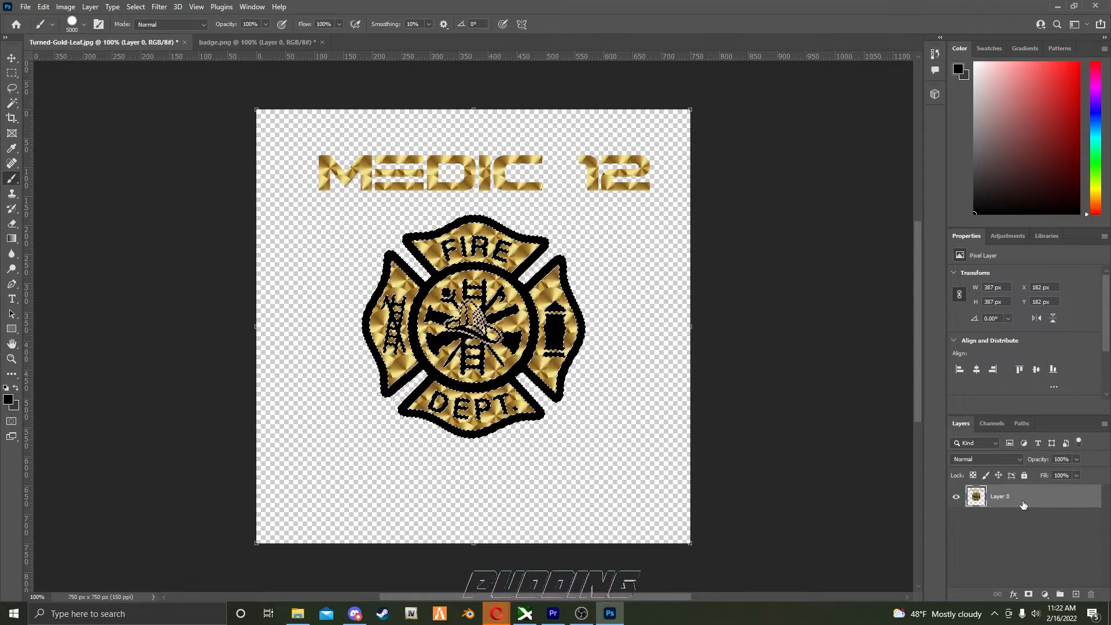
Try a 3 px black outside stroke on the merged text and badge layer
double_click(1062, 504)
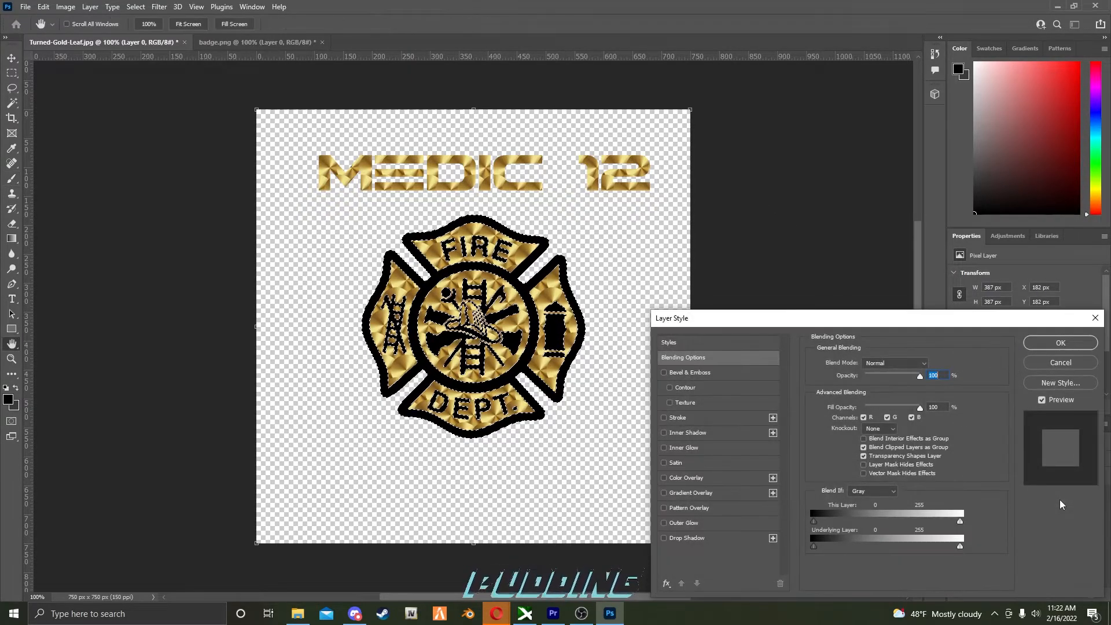
click(666, 419)
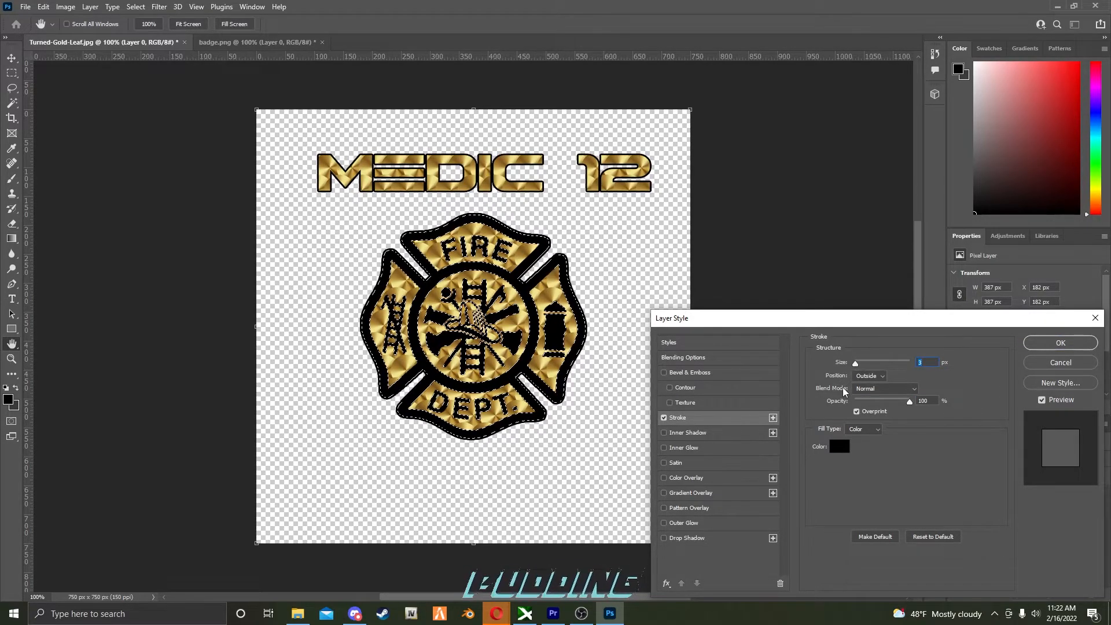
key(Escape)
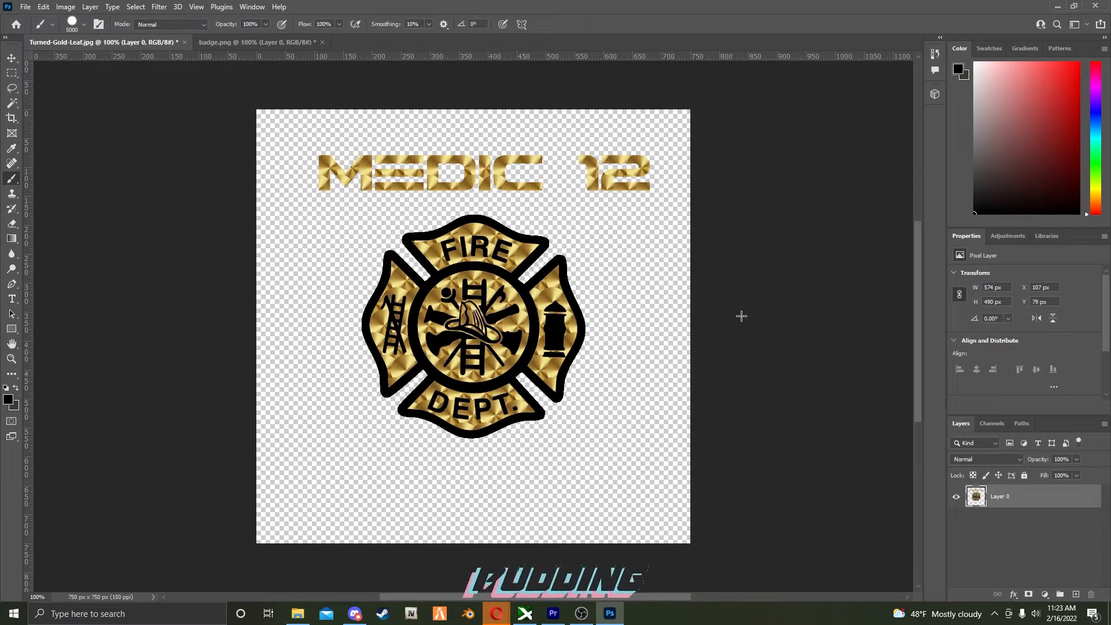